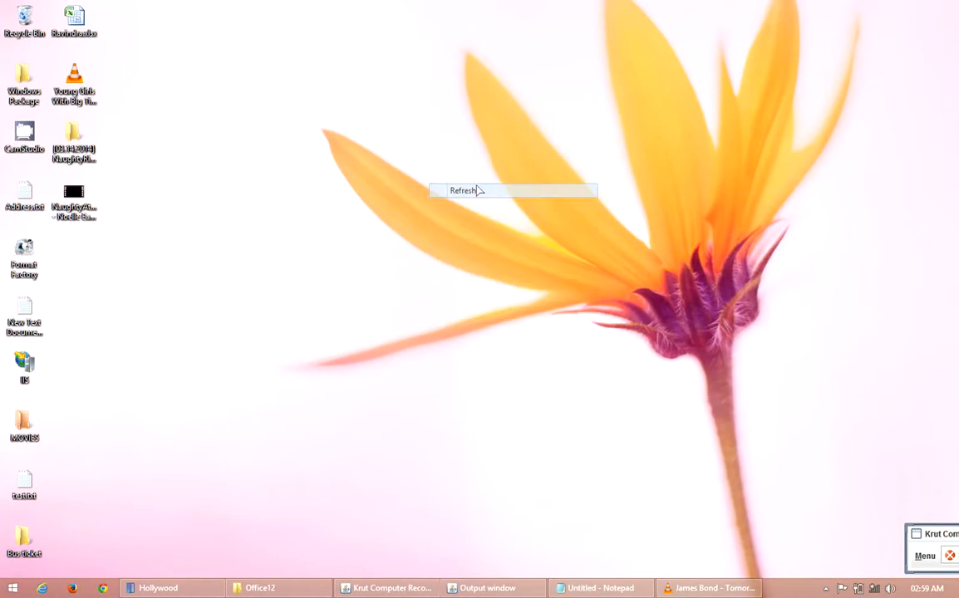
Step: Open Control Panel from the full list of installed apps
right_click(475, 184)
click(528, 219)
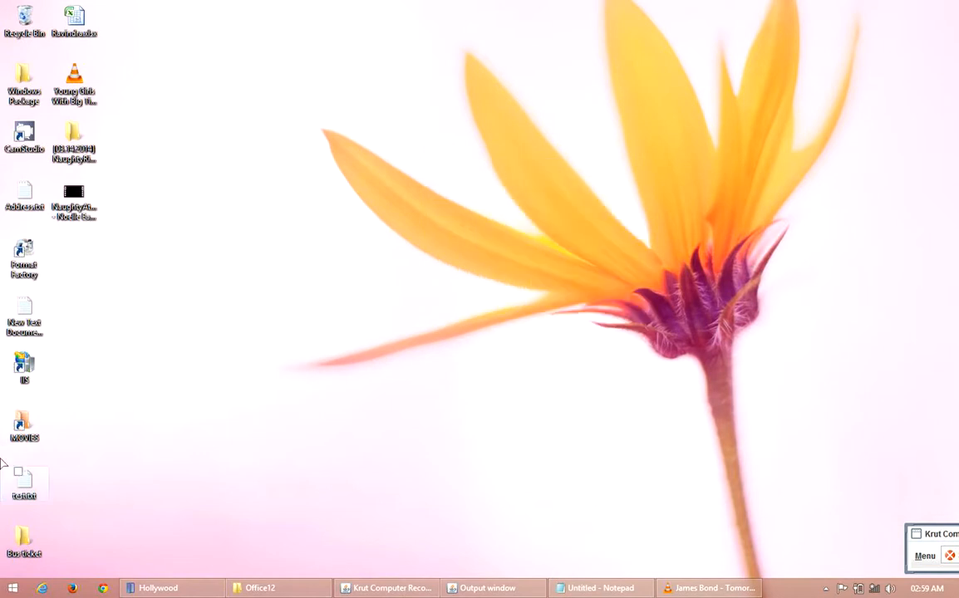
click(13, 590)
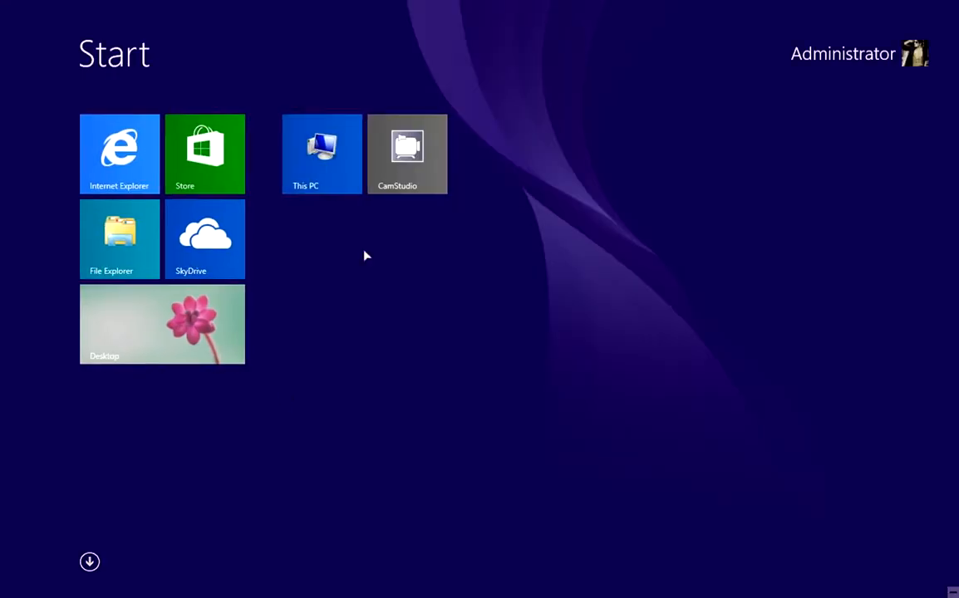
click(90, 563)
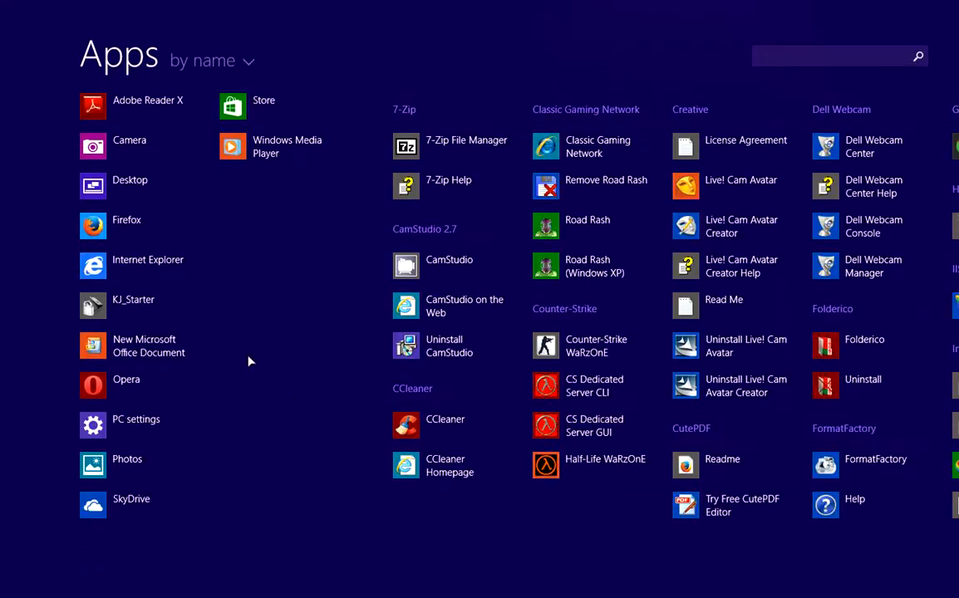
scroll(362, 376, down, 10)
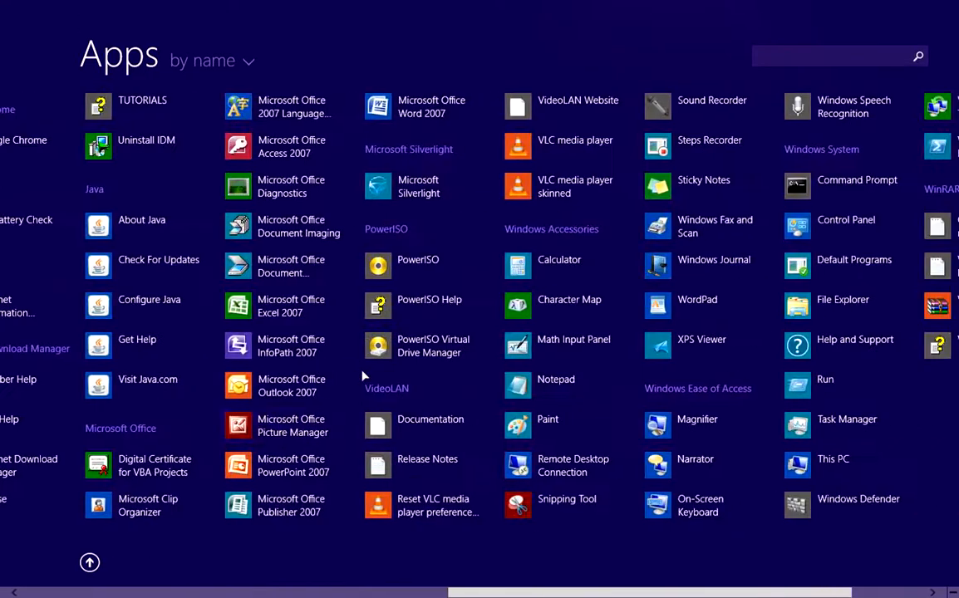
scroll(751, 248, down, 2)
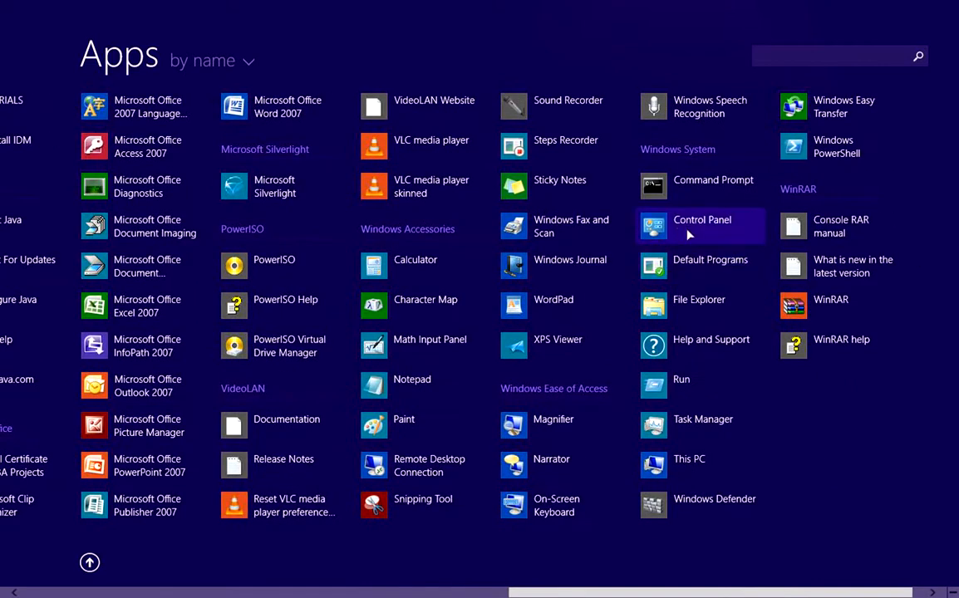
click(677, 234)
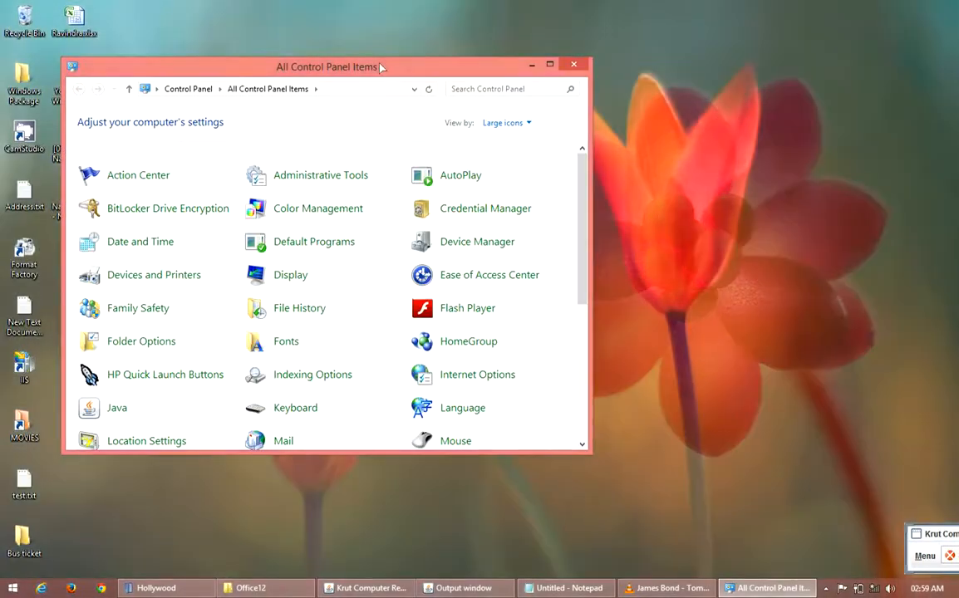
Step: Close the Control Panel window and refresh the desktop
drag(342, 65, 455, 70)
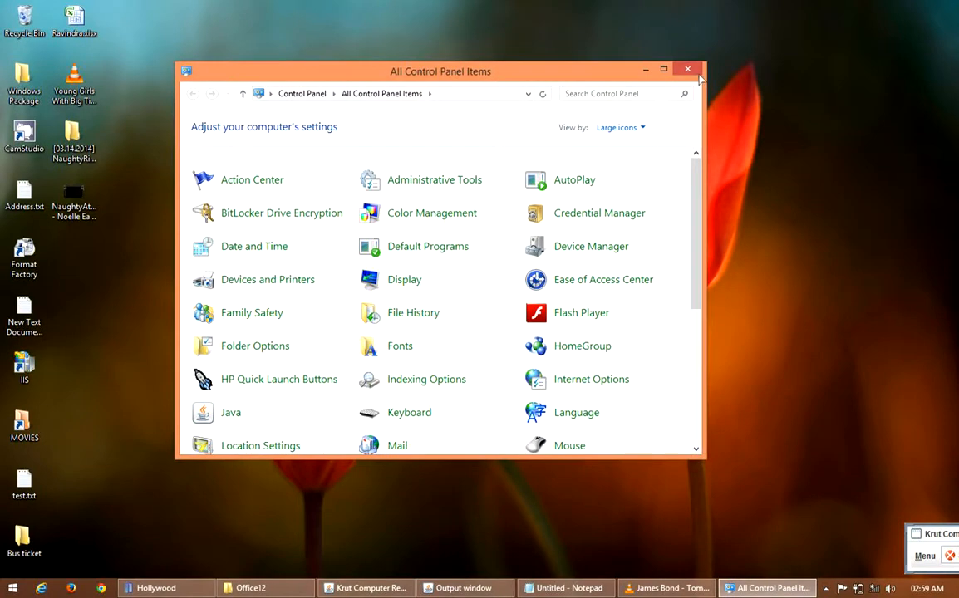
click(687, 70)
right_click(564, 150)
click(650, 194)
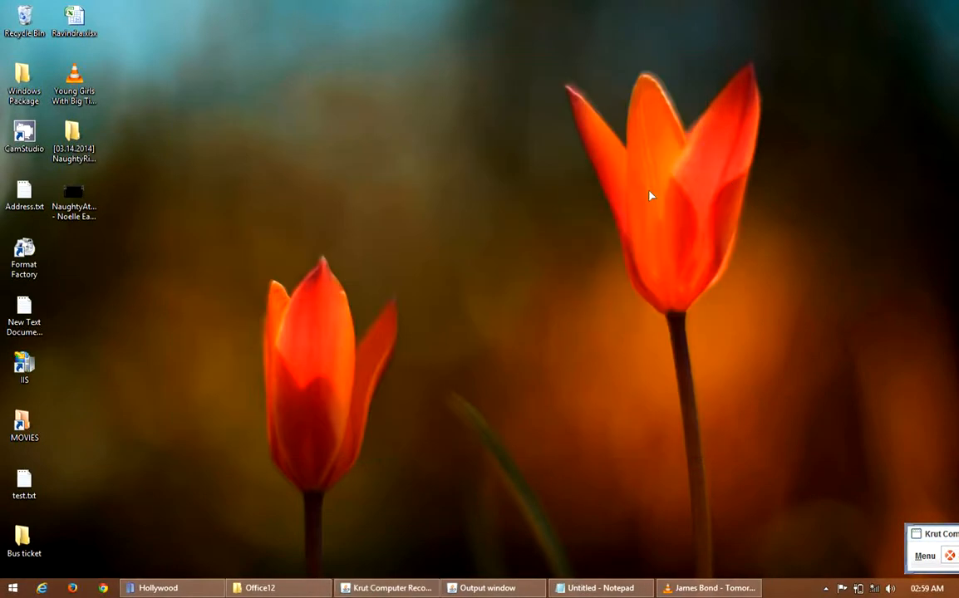
Step: Open Control Panel by running the command "control"
key(super+r)
text(co)
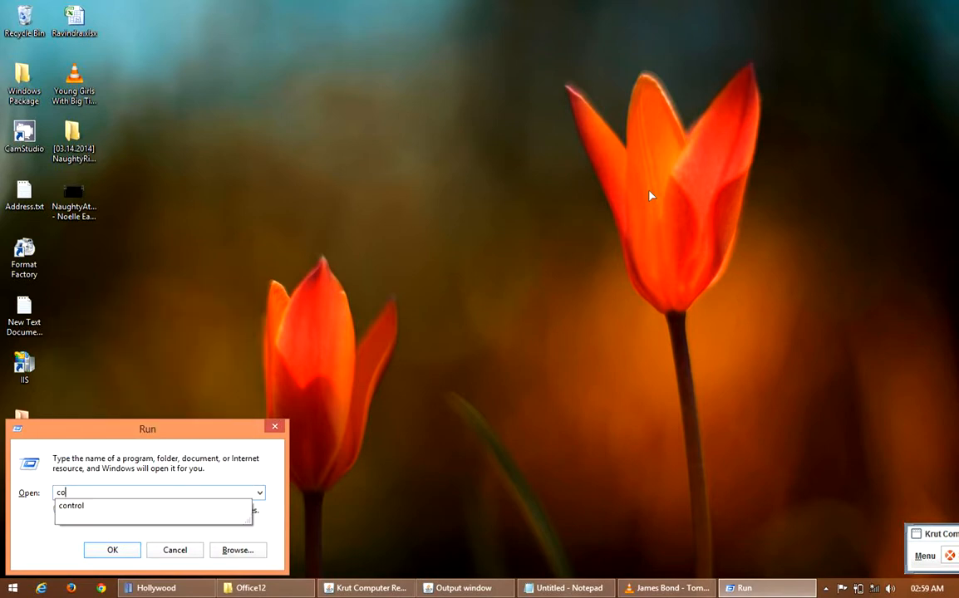
text(ntrol)
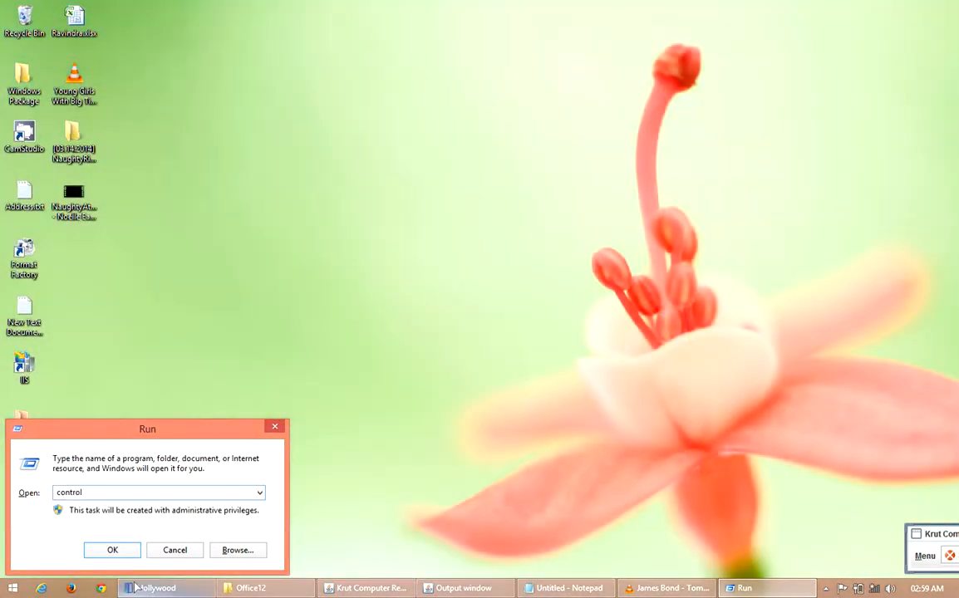
click(123, 553)
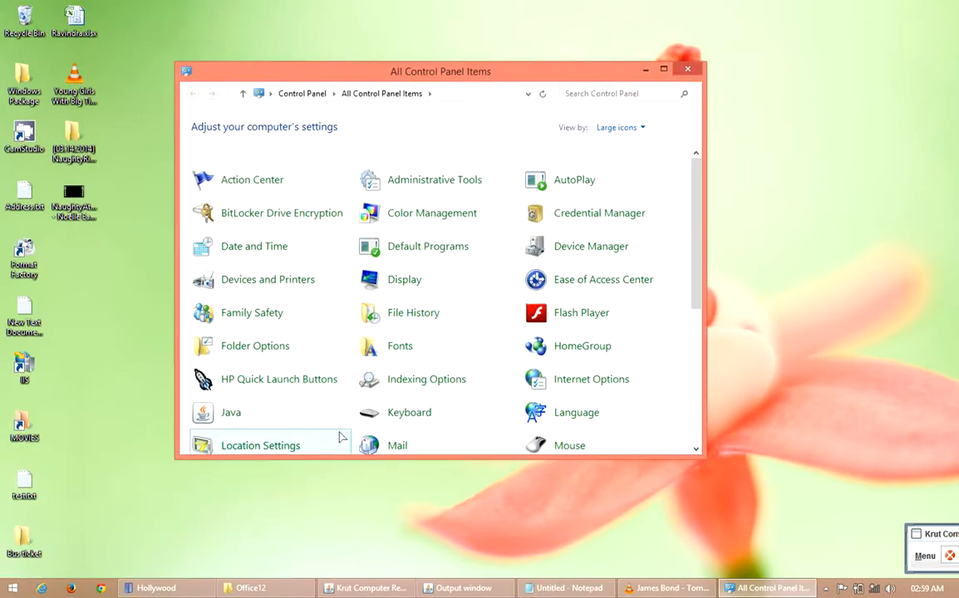
Step: Open the Outlook Mail Setup from Control Panel and close the Control Panel window
double_click(468, 73)
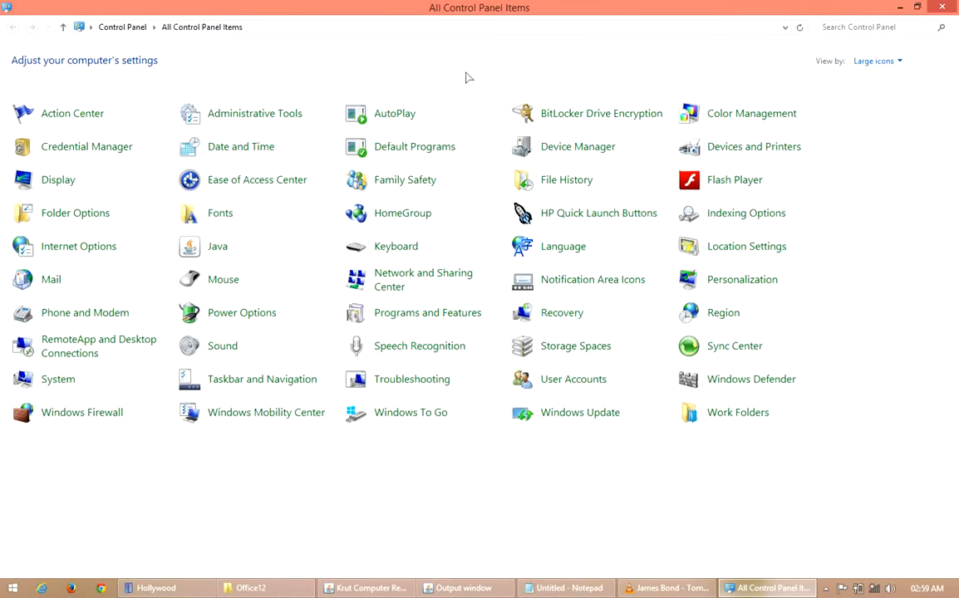
click(64, 284)
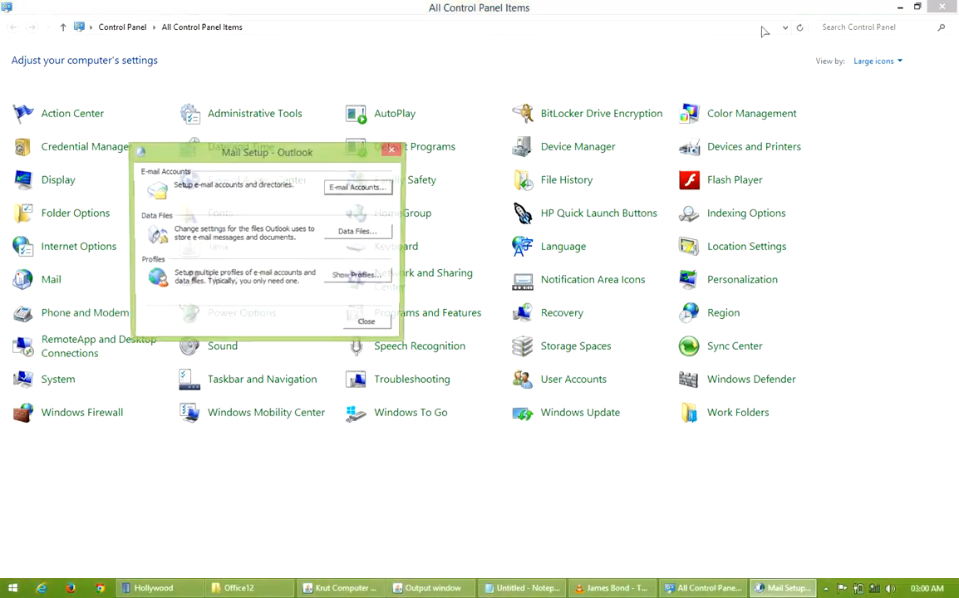
click(943, 10)
drag(314, 158, 431, 147)
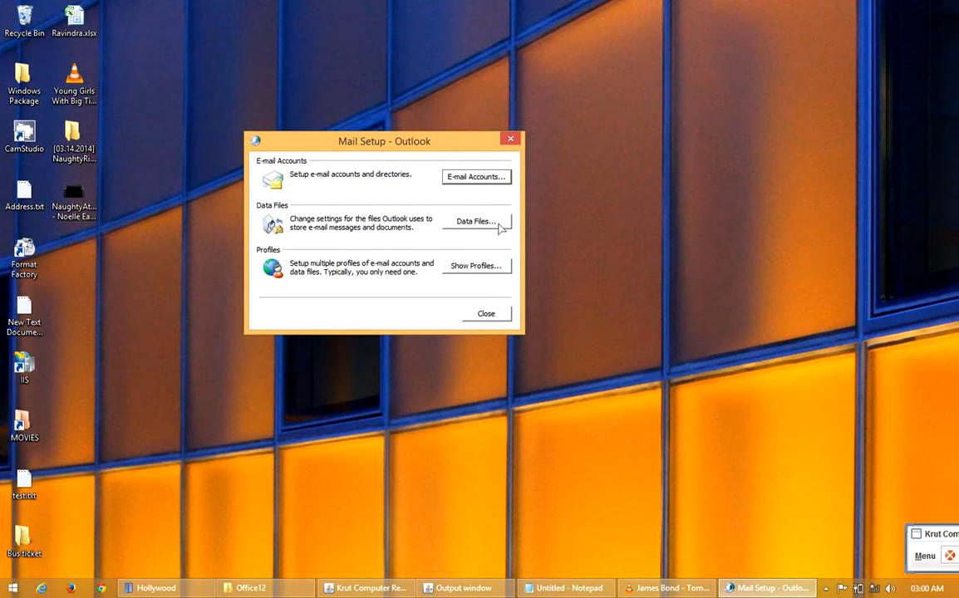
Step: Open the folder containing the Gmail account's PST file from Outlook's data file settings
click(498, 223)
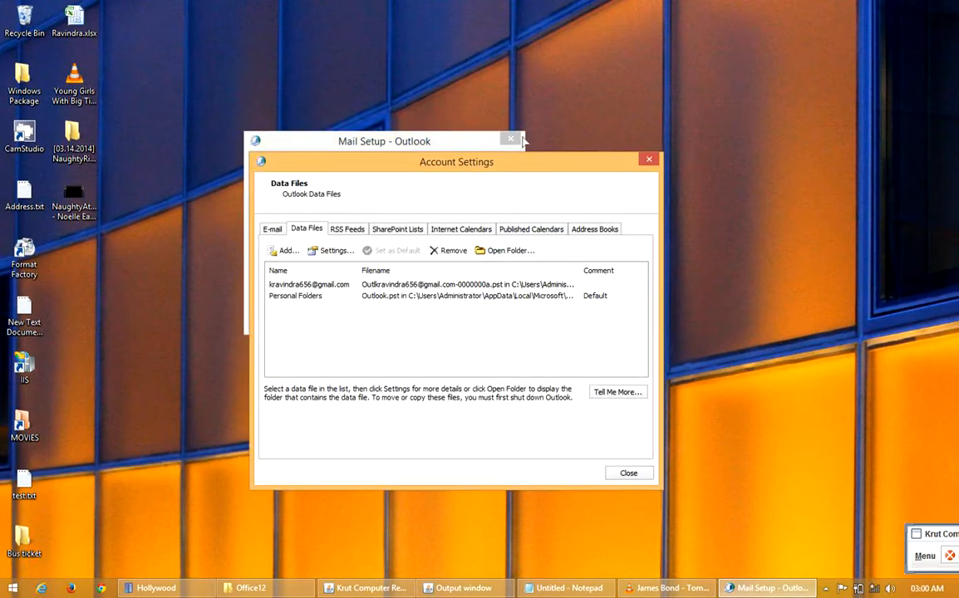
drag(520, 167, 470, 105)
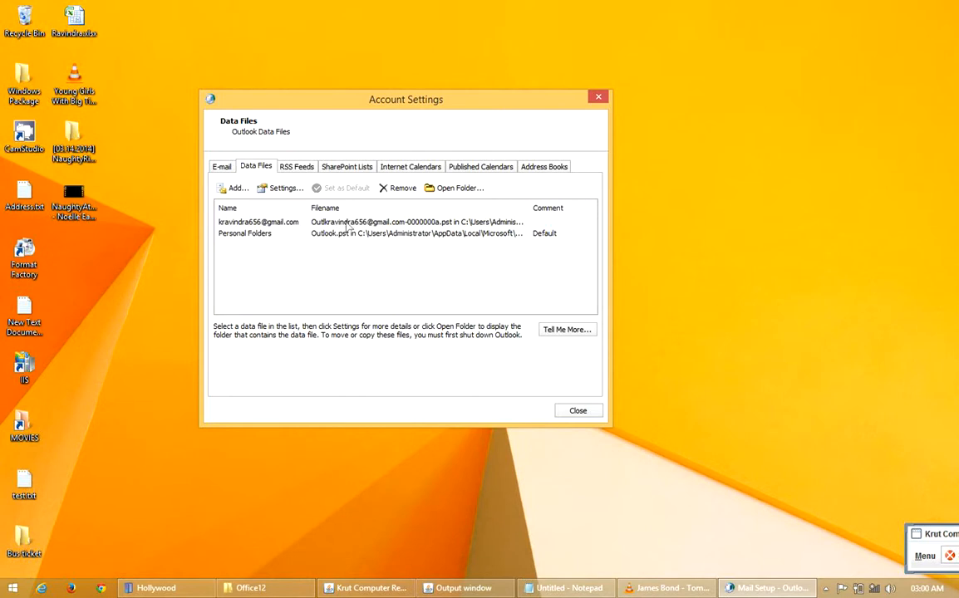
click(361, 223)
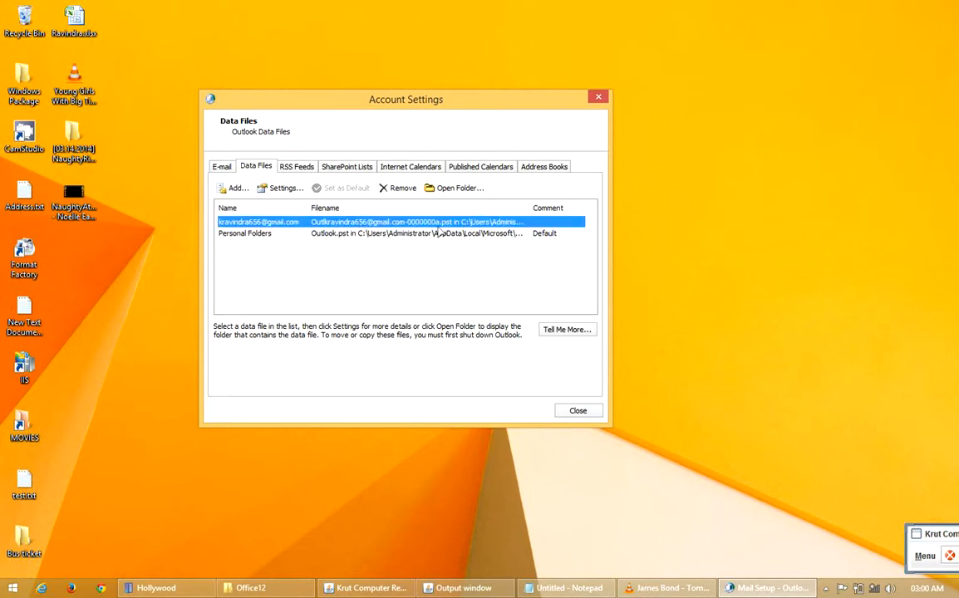
click(456, 189)
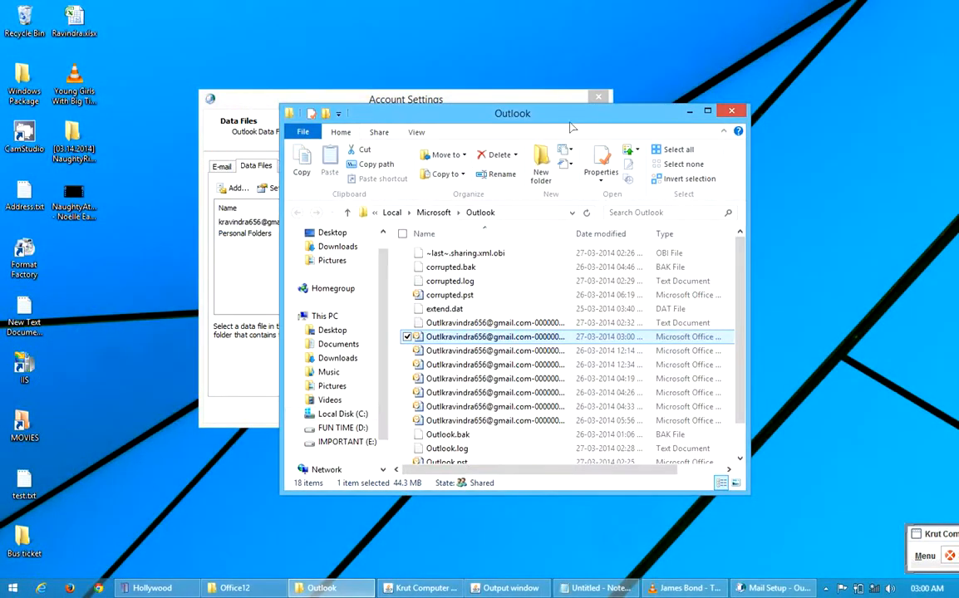
Step: Close Account Settings and Mail Setup, leaving the Outlook data folder maximized
click(598, 98)
click(598, 98)
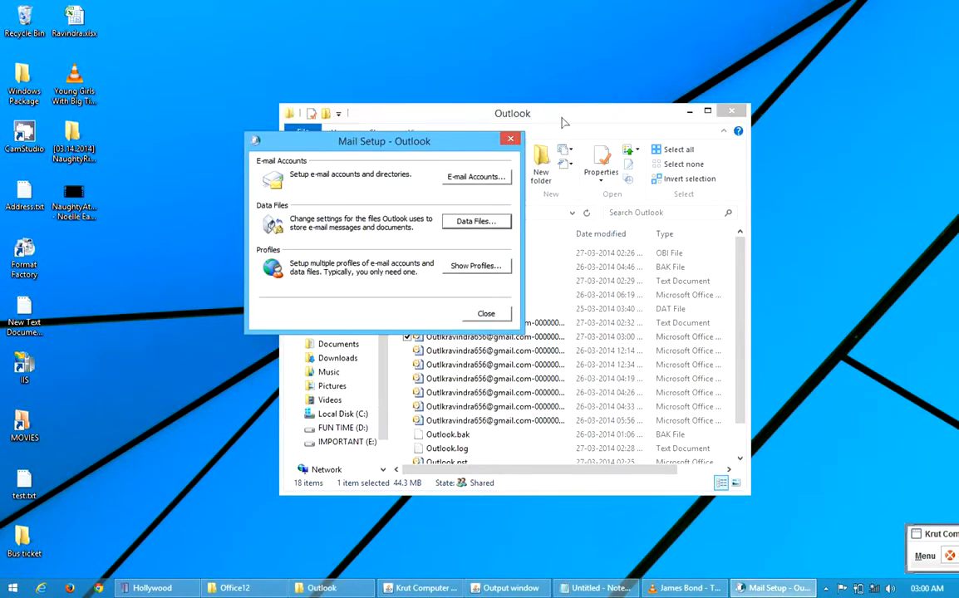
click(509, 137)
drag(547, 118, 463, 55)
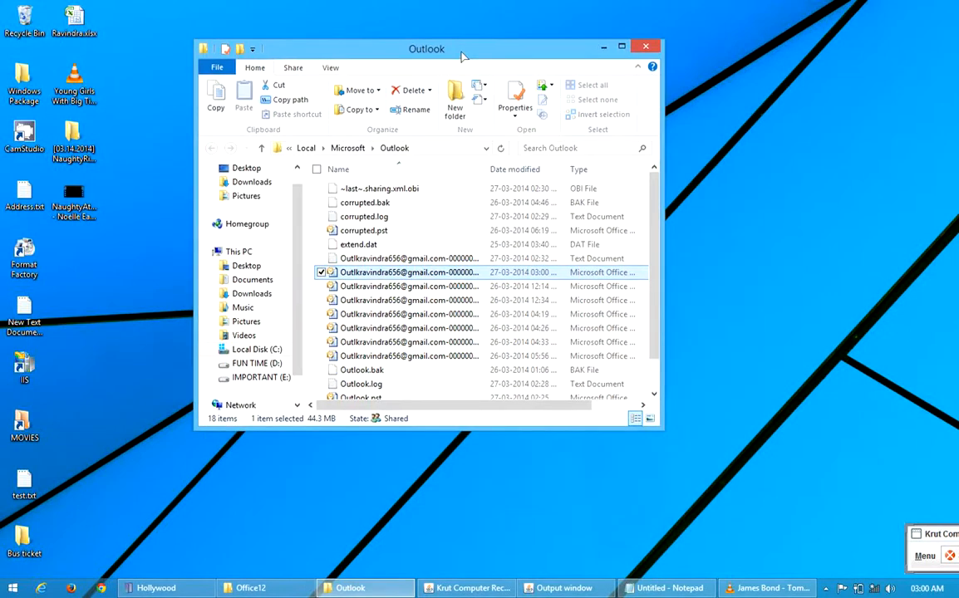
double_click(464, 55)
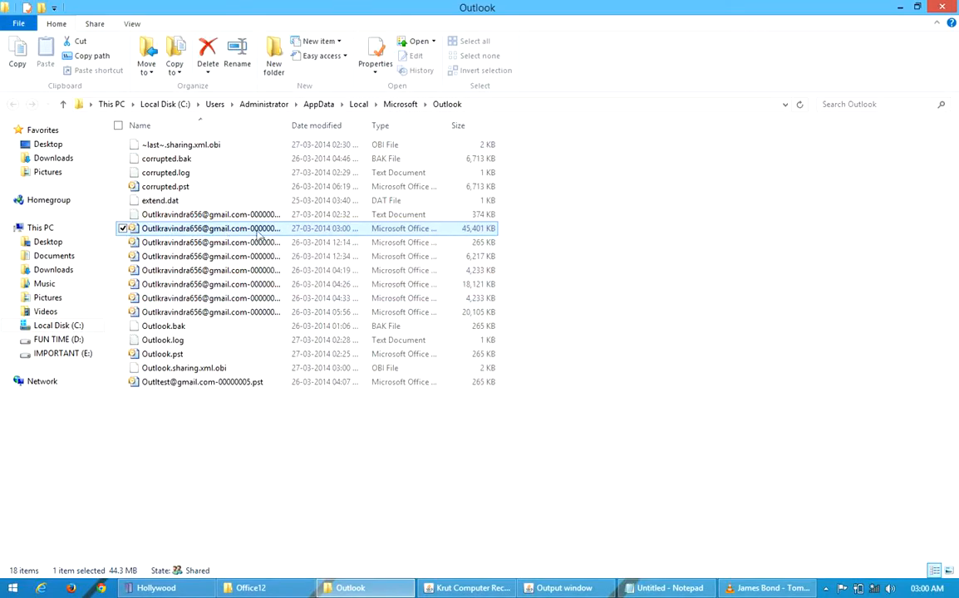
Step: Check the size of the selected Gmail account PST file in its properties
right_click(312, 227)
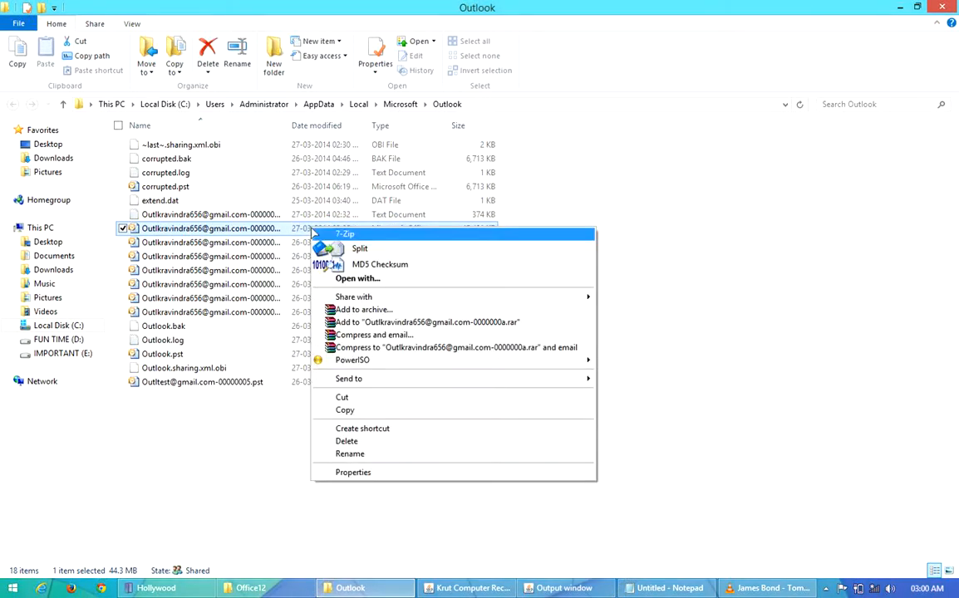
click(399, 473)
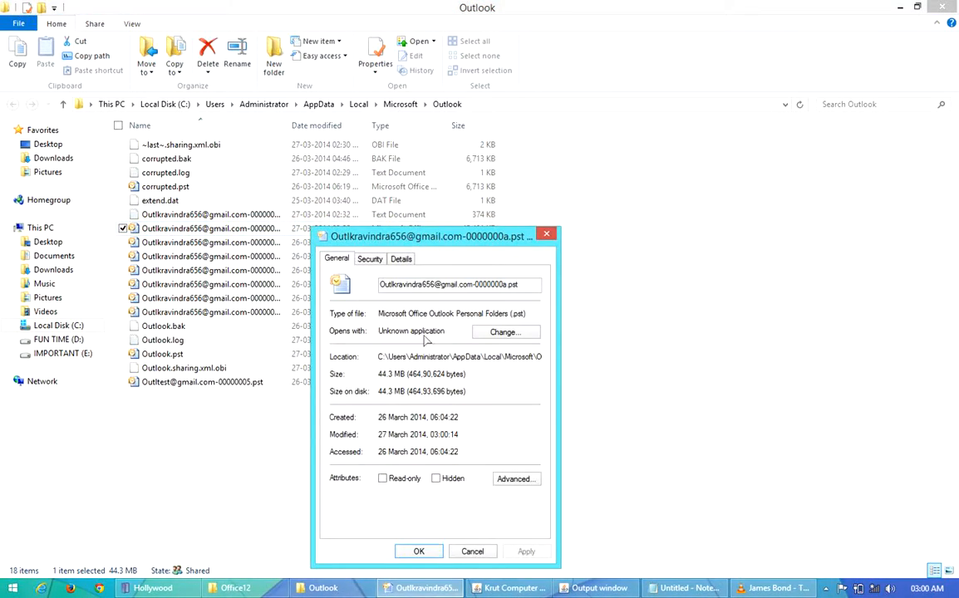
drag(389, 378, 383, 375)
click(418, 551)
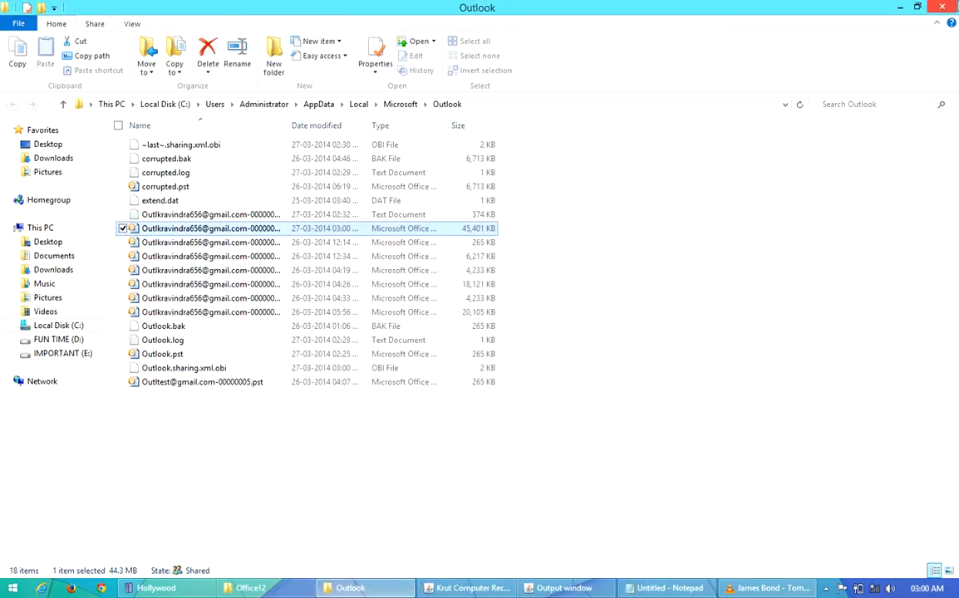
Step: Copy the folder path C:\Users\Administrator\AppData\Local\Microsoft\Outlook and close the folder window
click(508, 111)
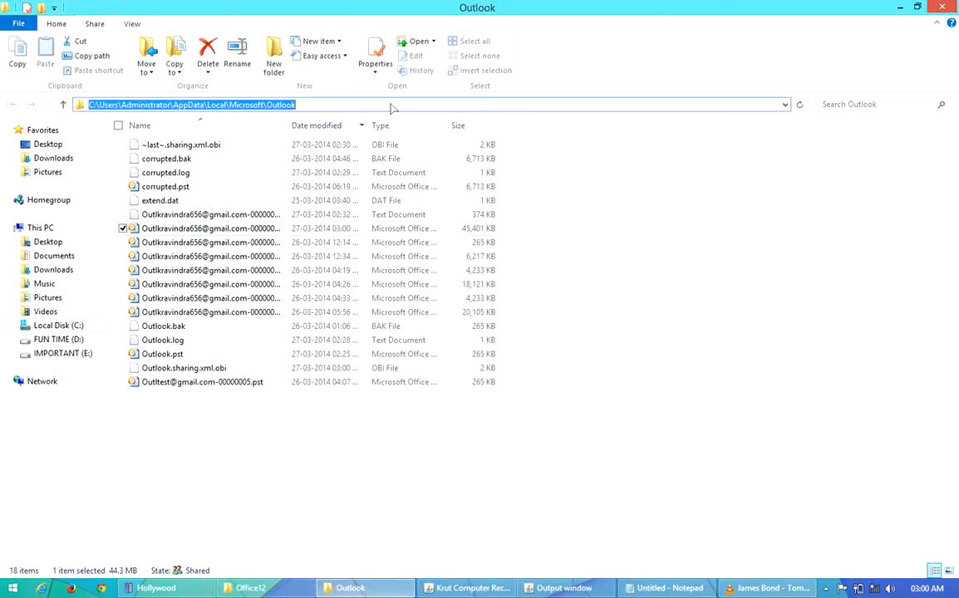
right_click(310, 107)
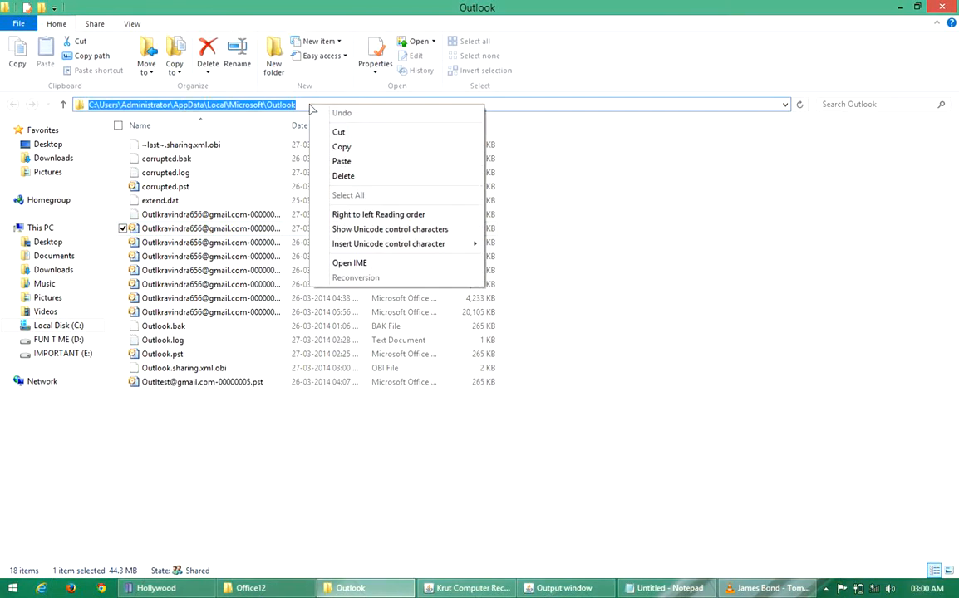
click(340, 147)
click(943, 6)
right_click(376, 179)
click(420, 214)
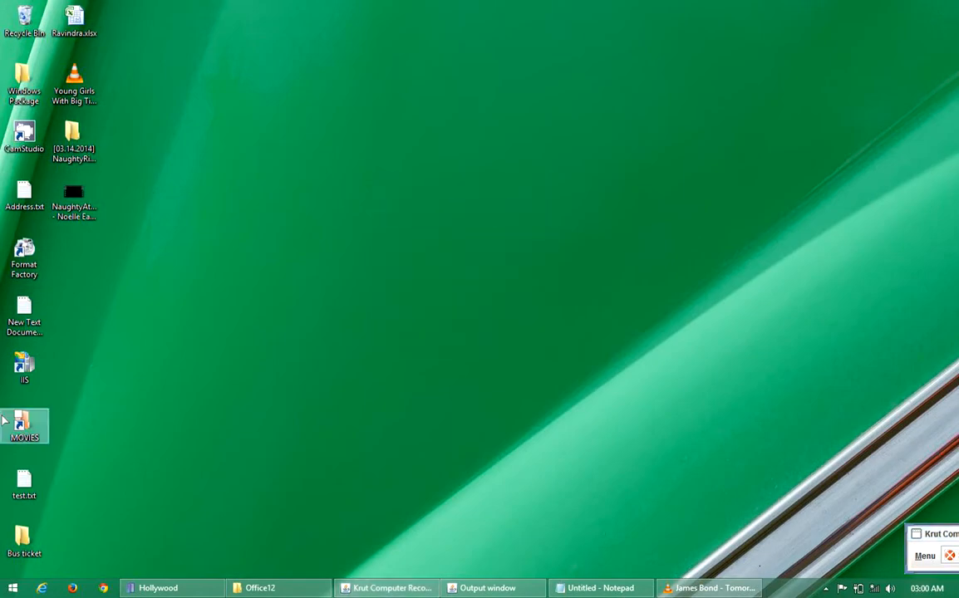
Step: Open Local Disk (C:) from This PC and refresh its contents
click(12, 588)
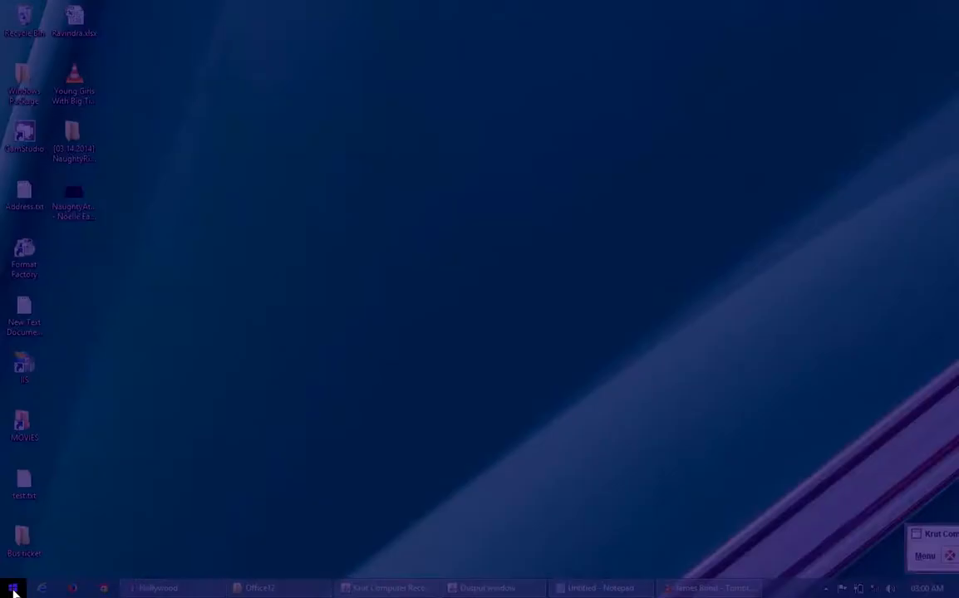
click(310, 161)
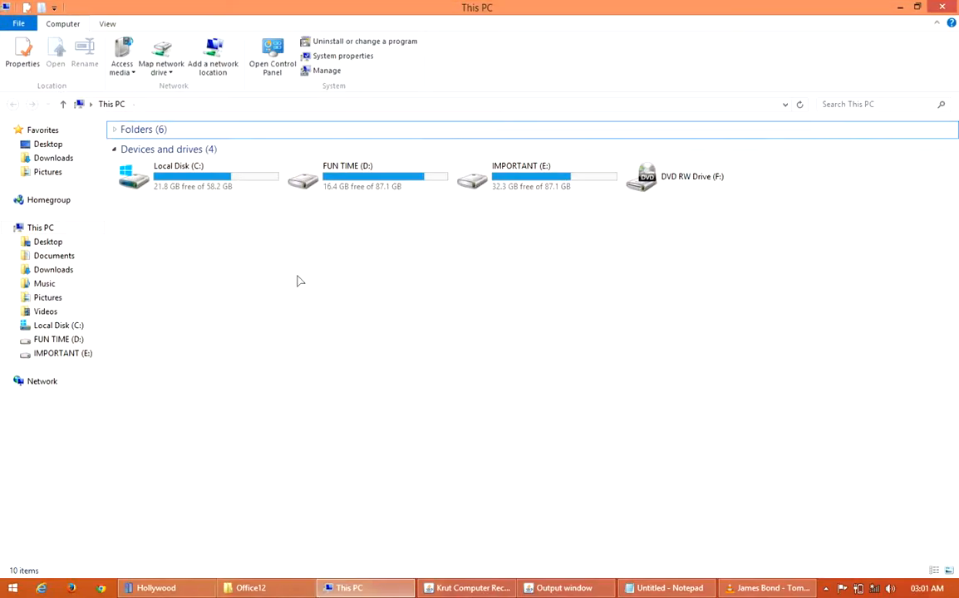
double_click(191, 185)
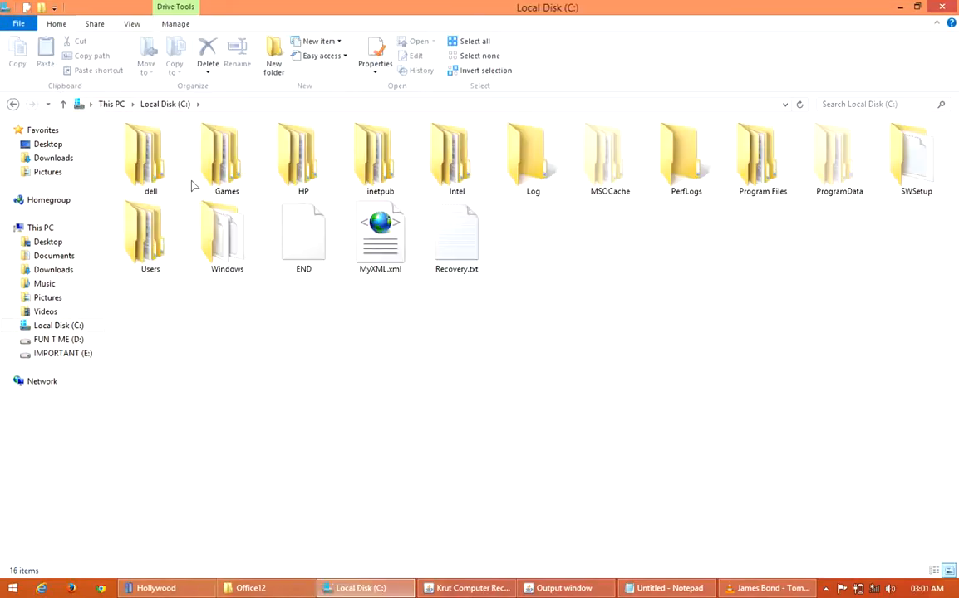
right_click(380, 385)
click(419, 433)
right_click(659, 300)
click(716, 347)
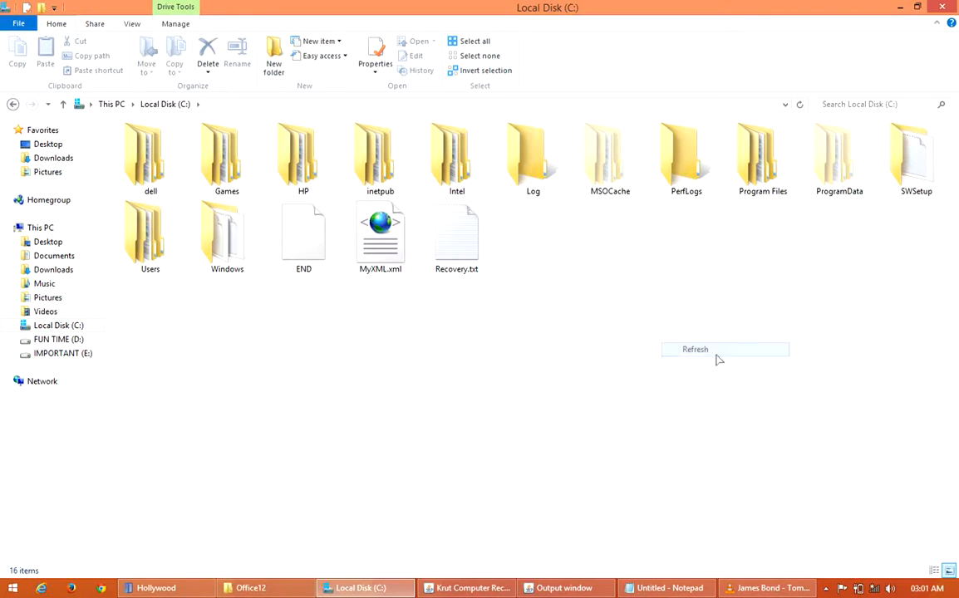
Step: Open the Program Files folder on Local Disk (C:)
click(753, 179)
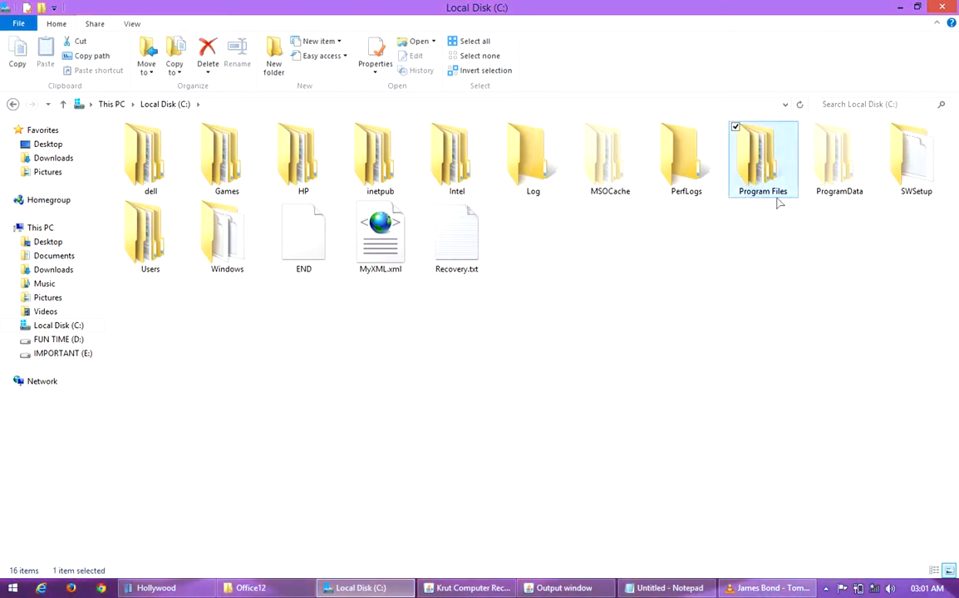
right_click(750, 165)
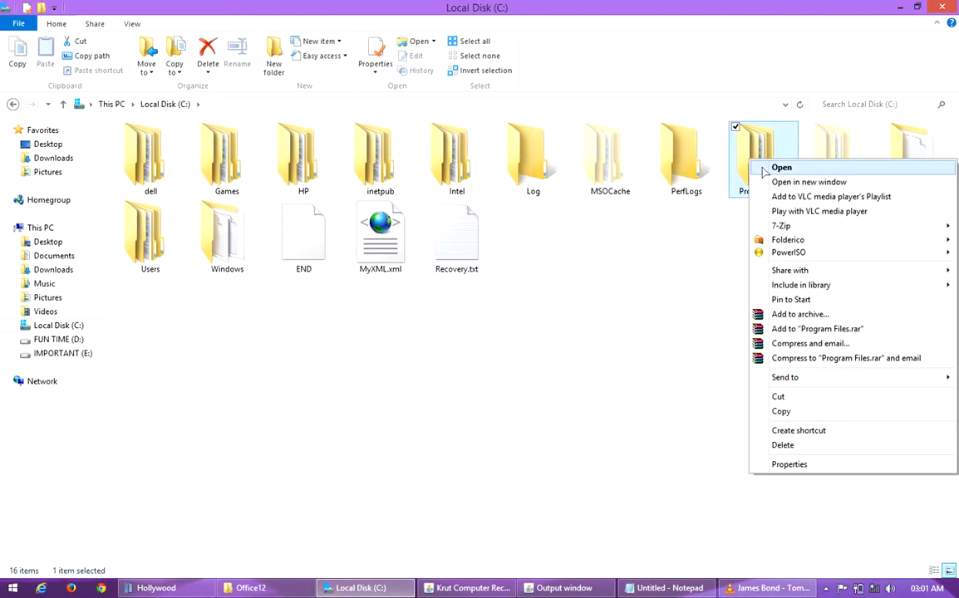
click(766, 166)
click(436, 222)
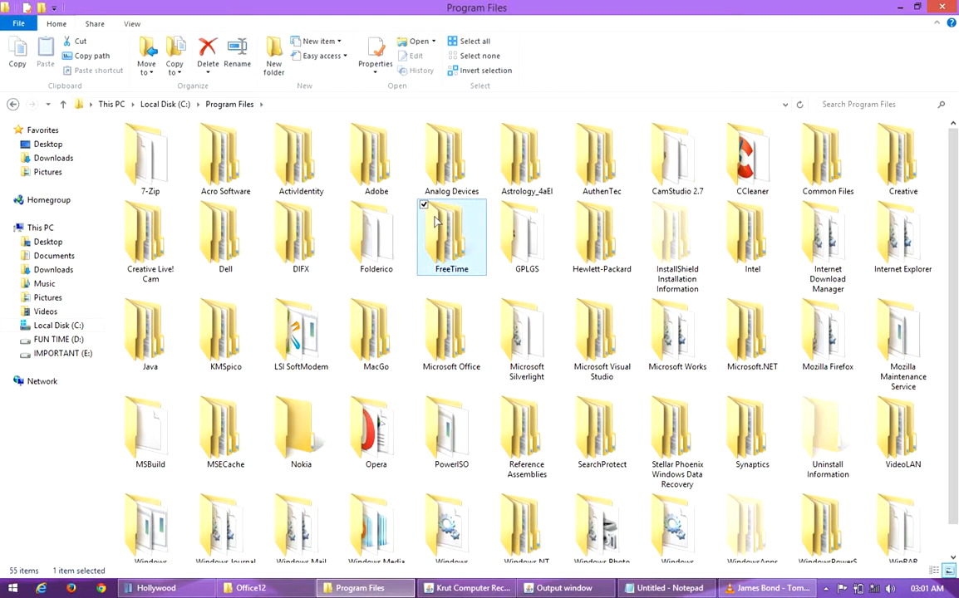
click(525, 229)
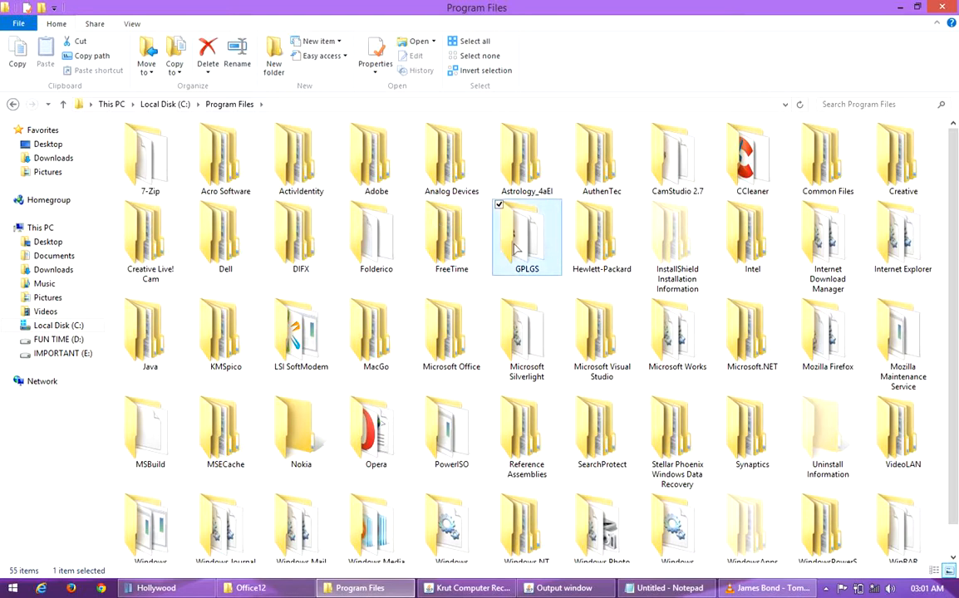
Step: Open the Microsoft Office folder inside Program Files
click(599, 233)
click(652, 245)
click(365, 228)
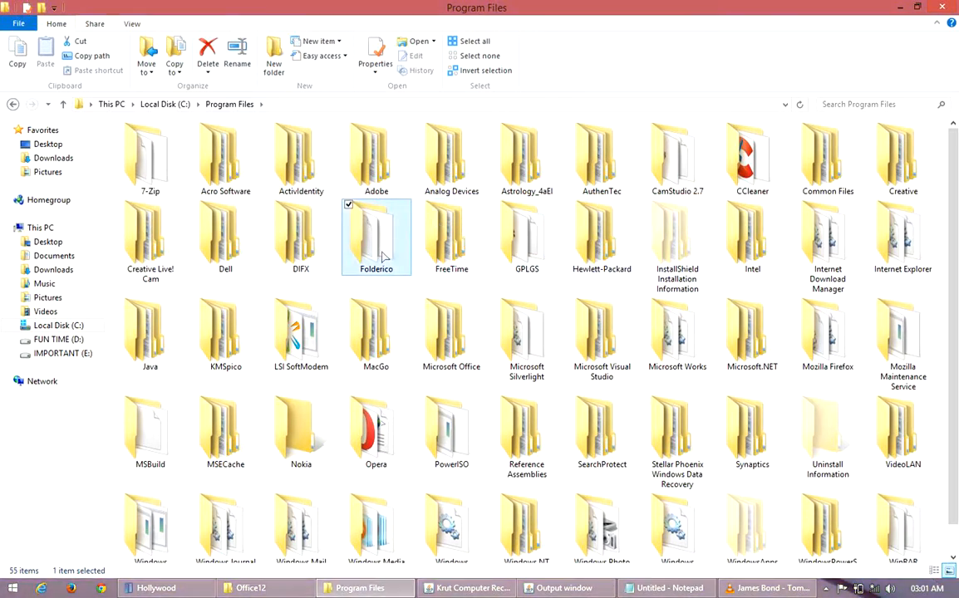
click(442, 343)
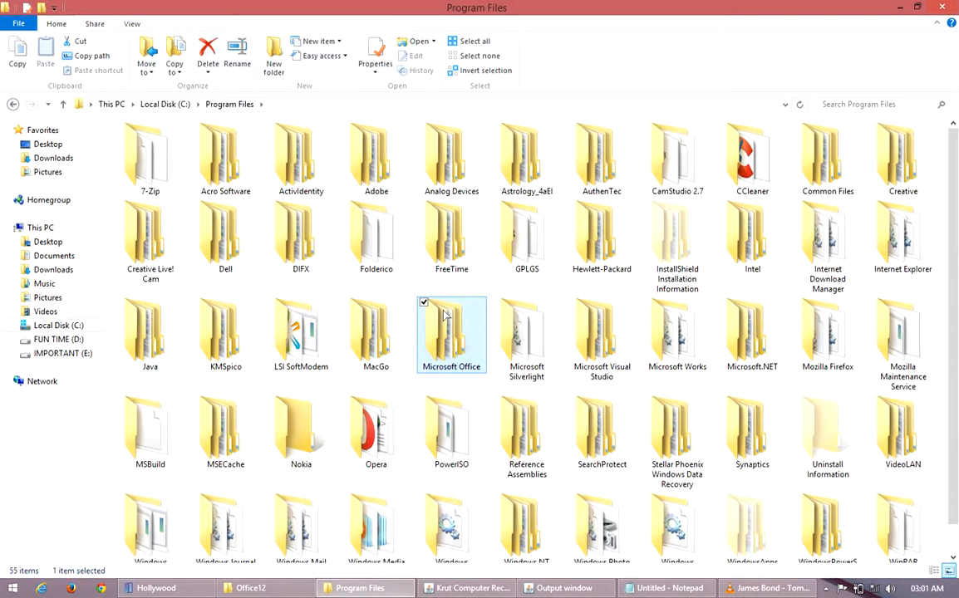
right_click(444, 315)
click(489, 261)
Step: Look over the Office12 and Office14 version folders in the Microsoft Office folder and refresh its contents
right_click(325, 276)
click(382, 326)
right_click(404, 215)
click(434, 273)
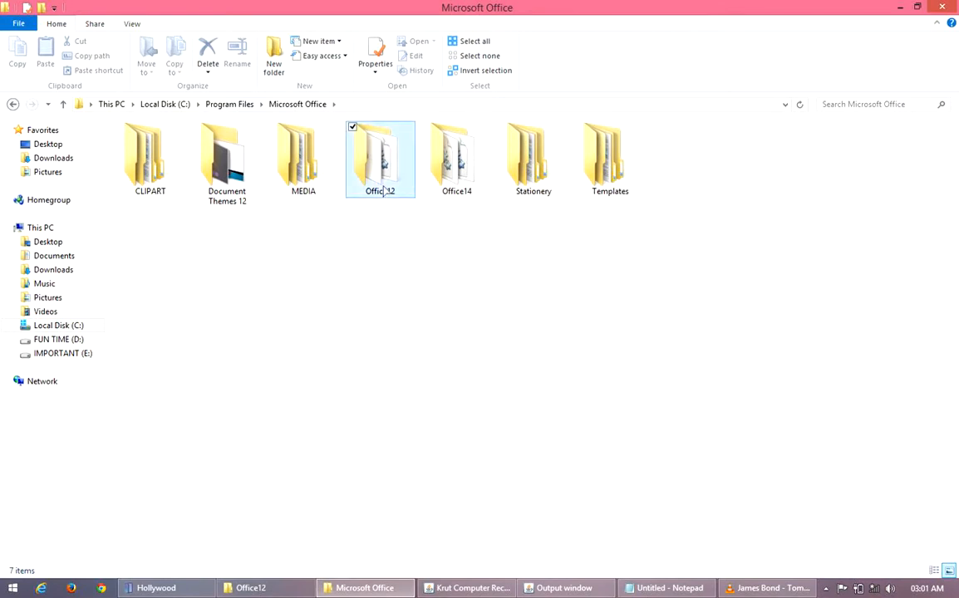
click(383, 191)
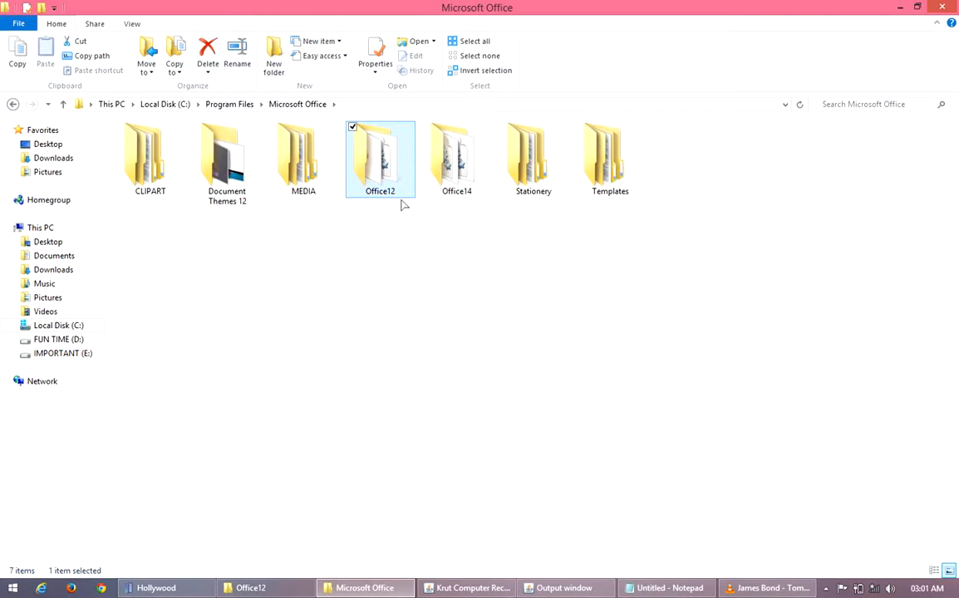
right_click(399, 236)
click(456, 291)
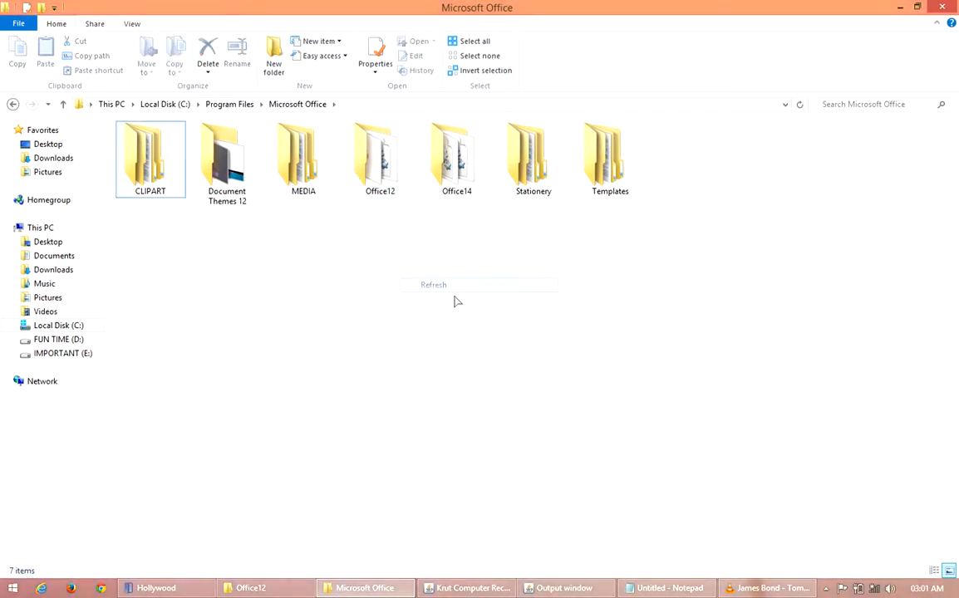
click(465, 186)
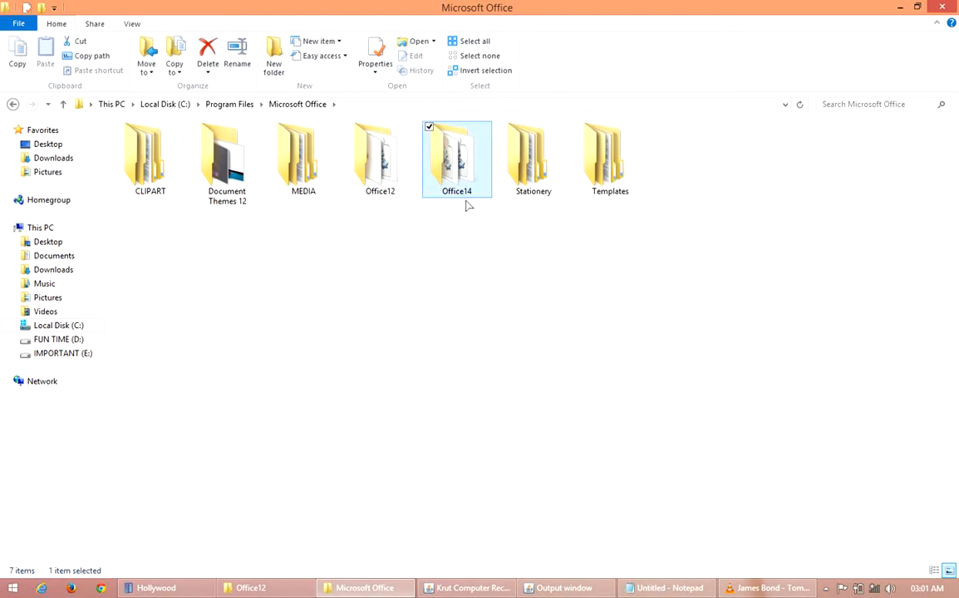
right_click(404, 233)
click(462, 285)
right_click(421, 258)
click(482, 309)
Step: Open the Office12 folder and select the SCANPST.EXE file in it
click(382, 169)
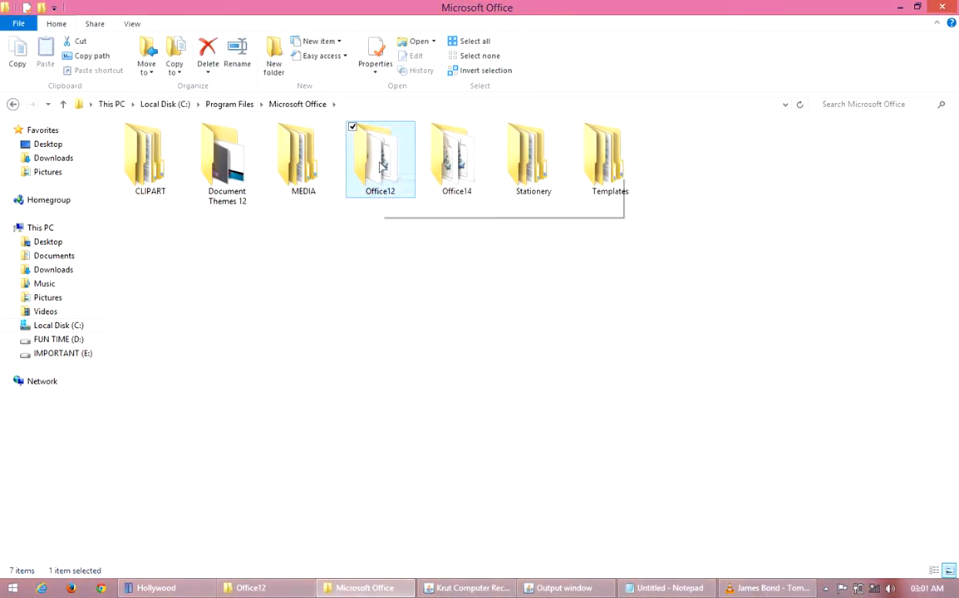
right_click(381, 161)
click(398, 161)
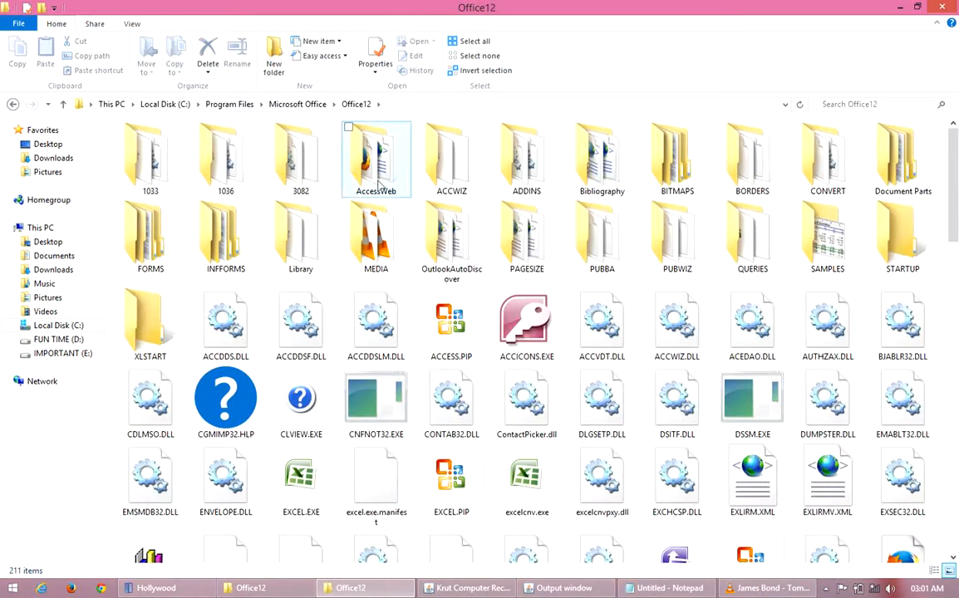
click(374, 223)
scroll(395, 245, down, 15)
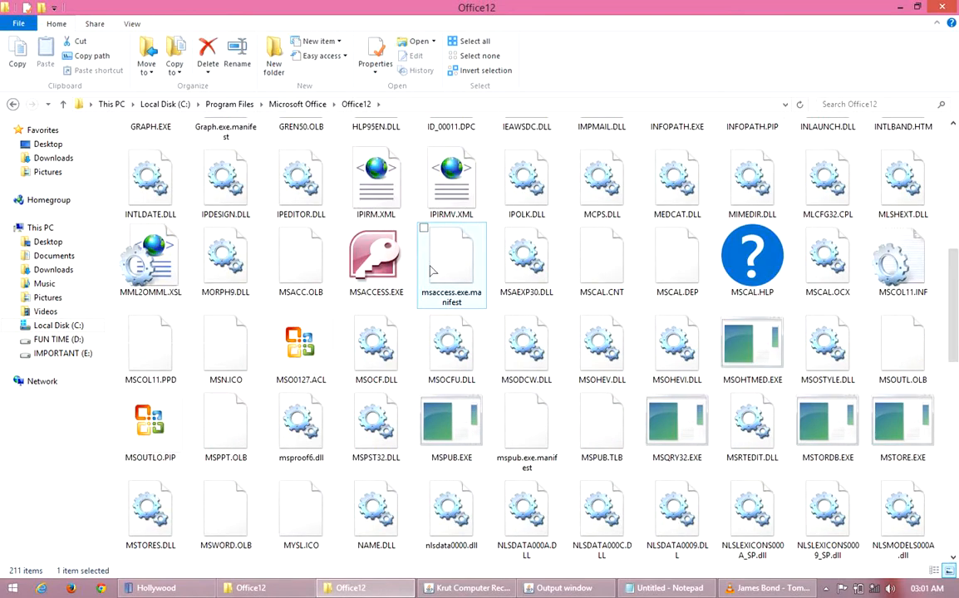
scroll(431, 270, down, 5)
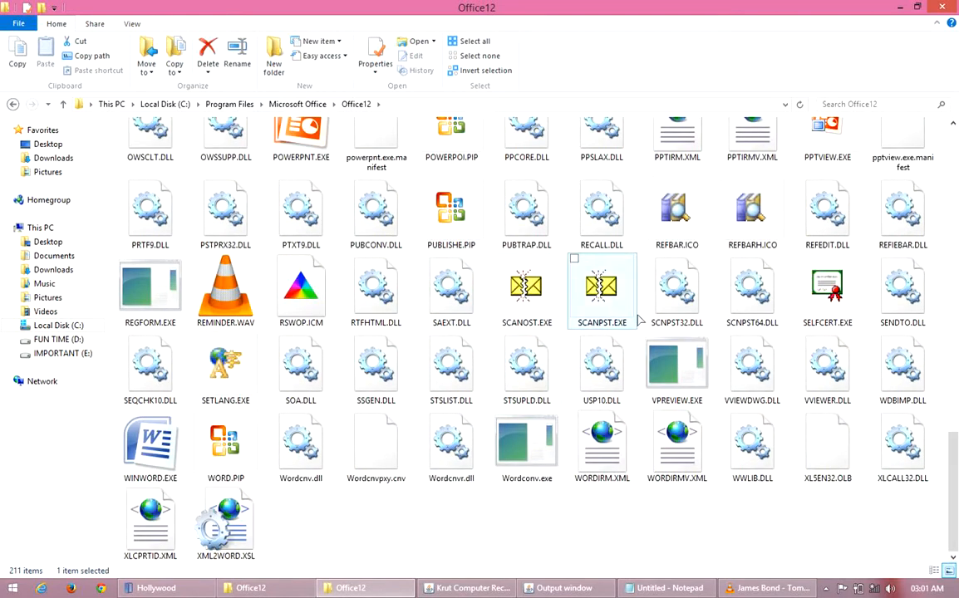
click(605, 305)
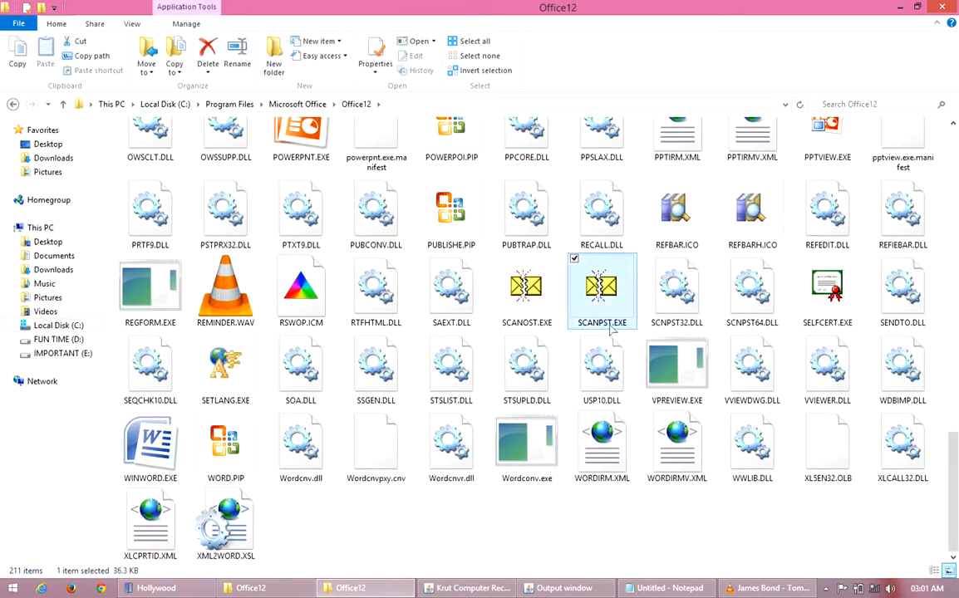
Step: Launch SCANPST.EXE and minimize the Office12 folder window so the repair tool stands alone on the desktop
mouse_move(586, 299)
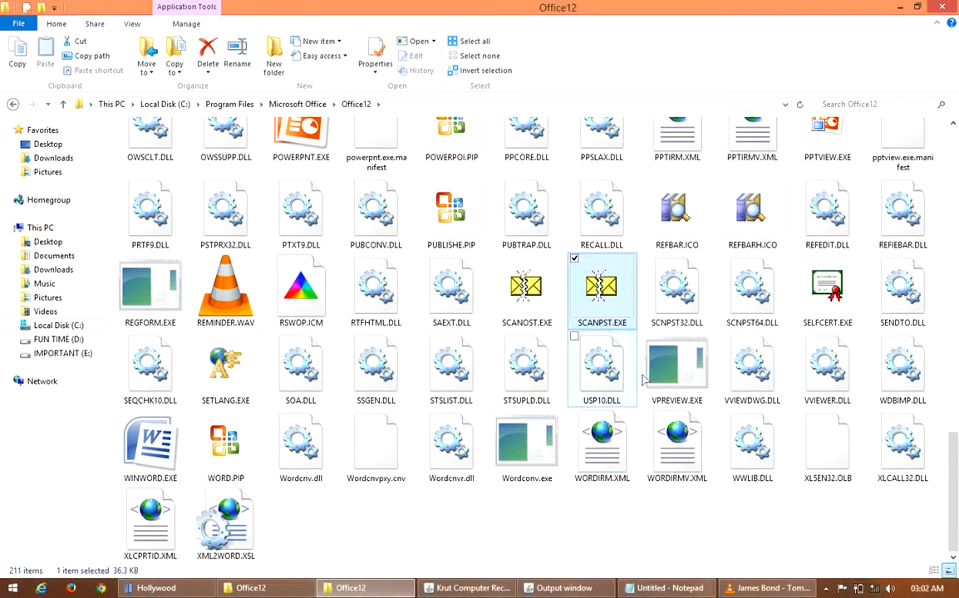
mouse_move(613, 269)
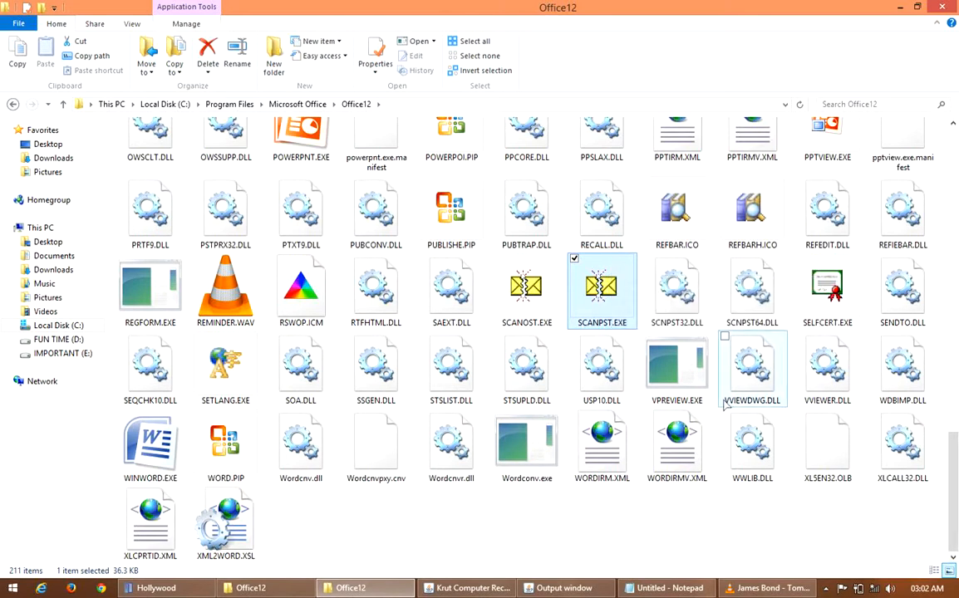
right_click(592, 287)
click(611, 284)
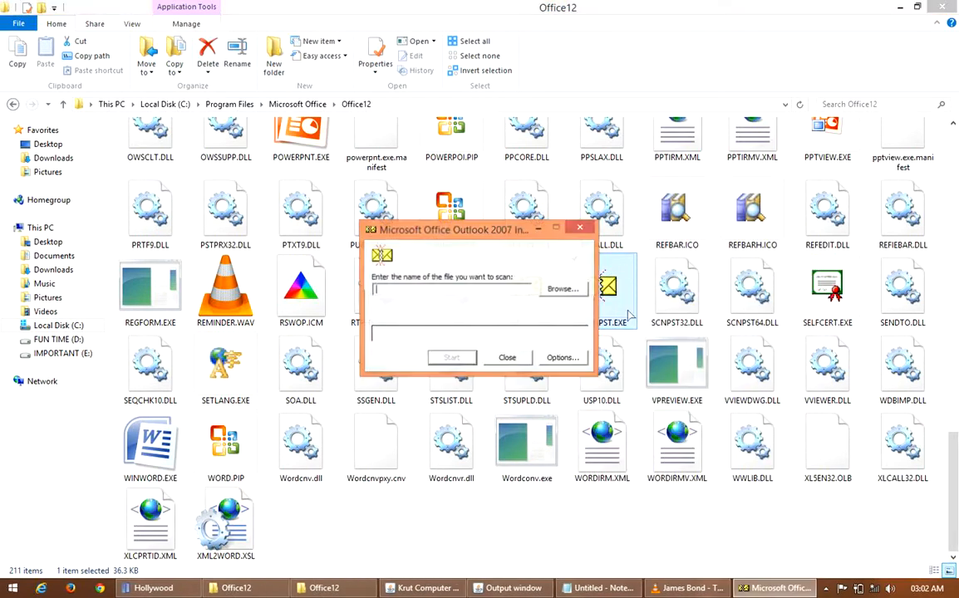
click(900, 7)
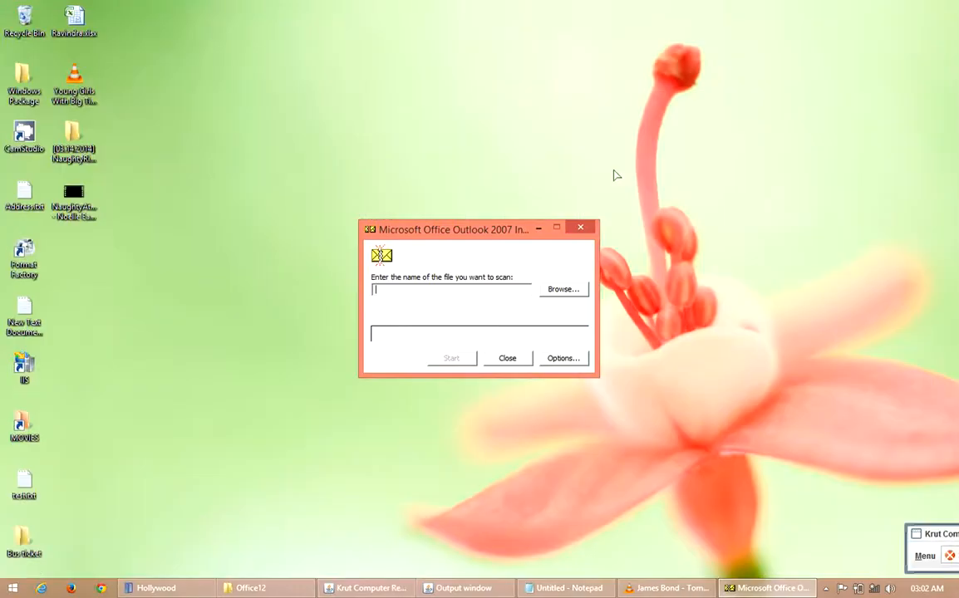
drag(496, 235, 445, 66)
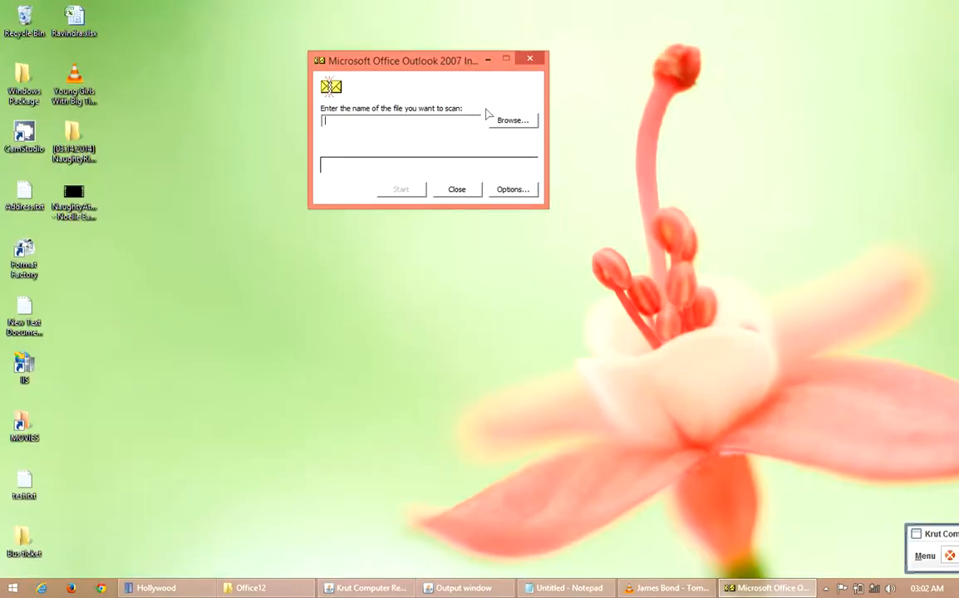
Step: Choose the 45,401 KB Gmail account PST file in the Outlook data folder as the file to scan
click(511, 121)
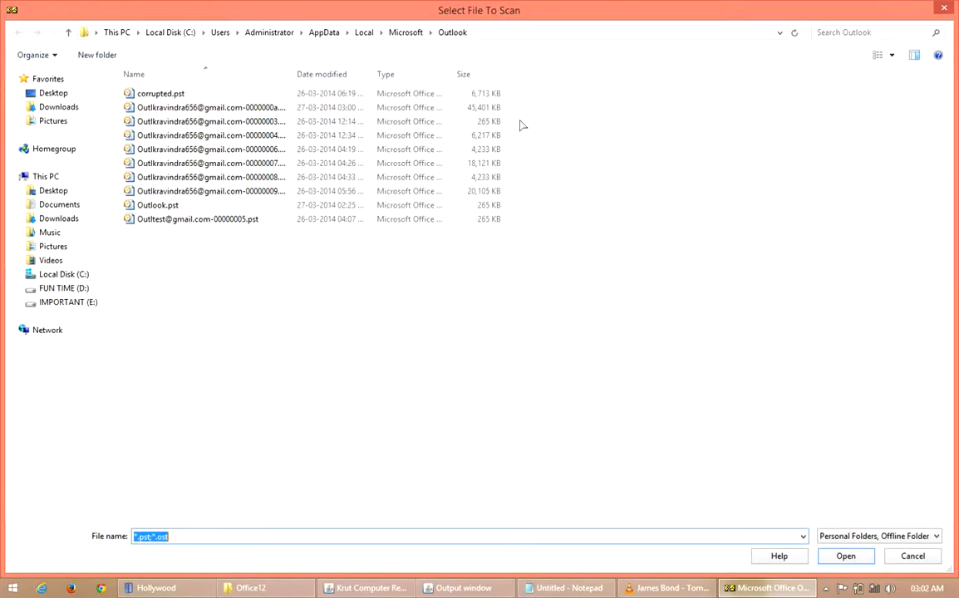
click(278, 108)
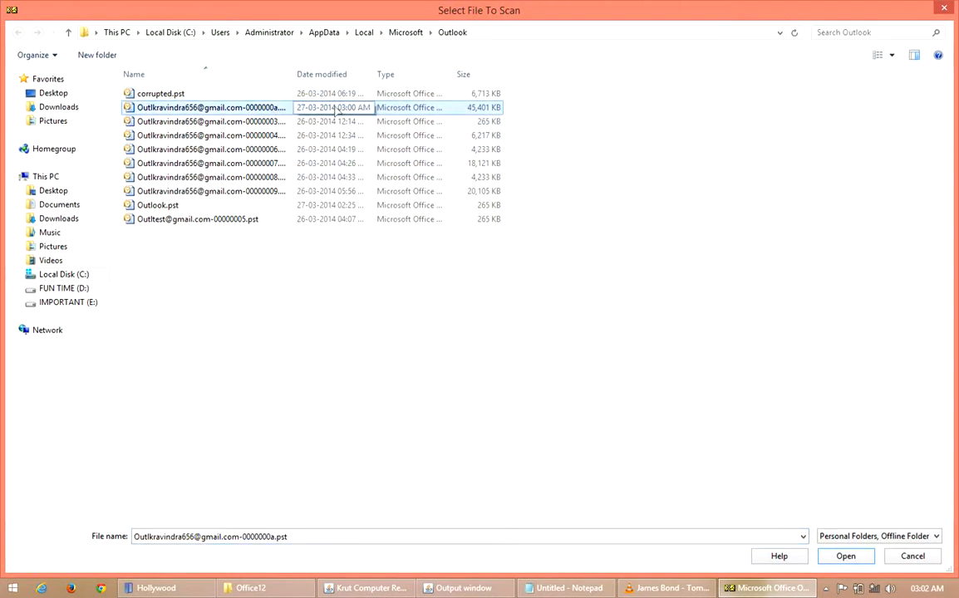
double_click(446, 15)
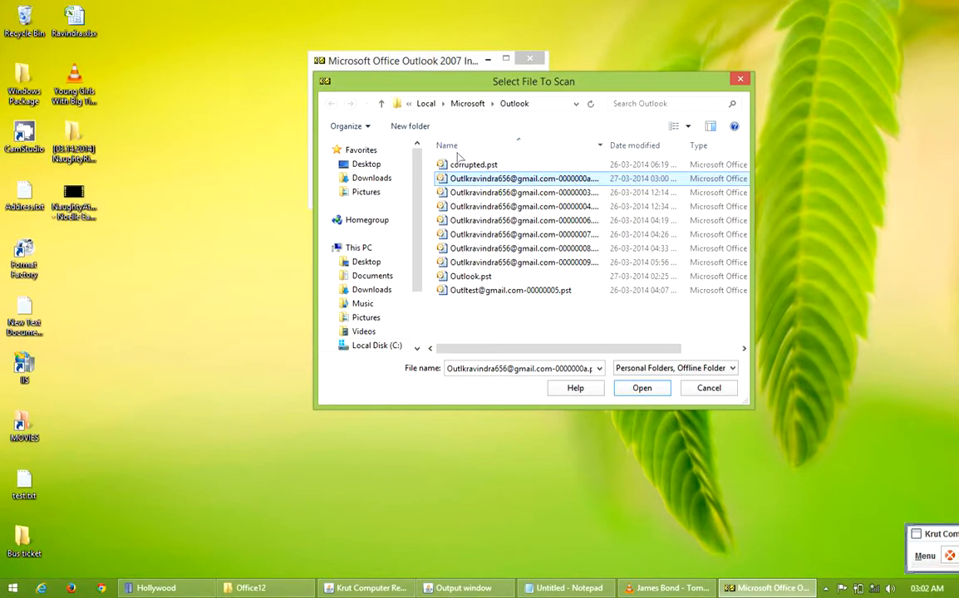
click(474, 181)
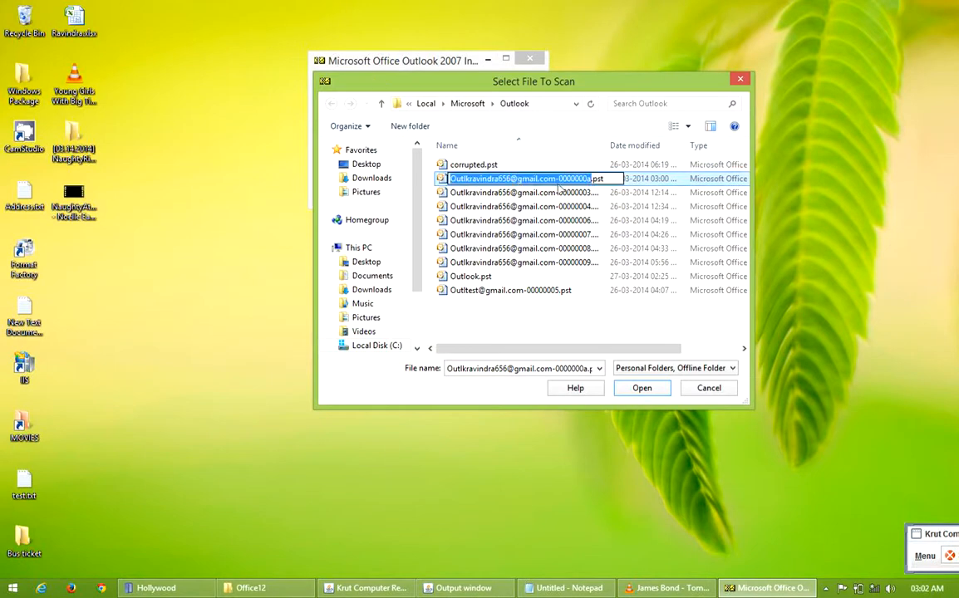
click(624, 181)
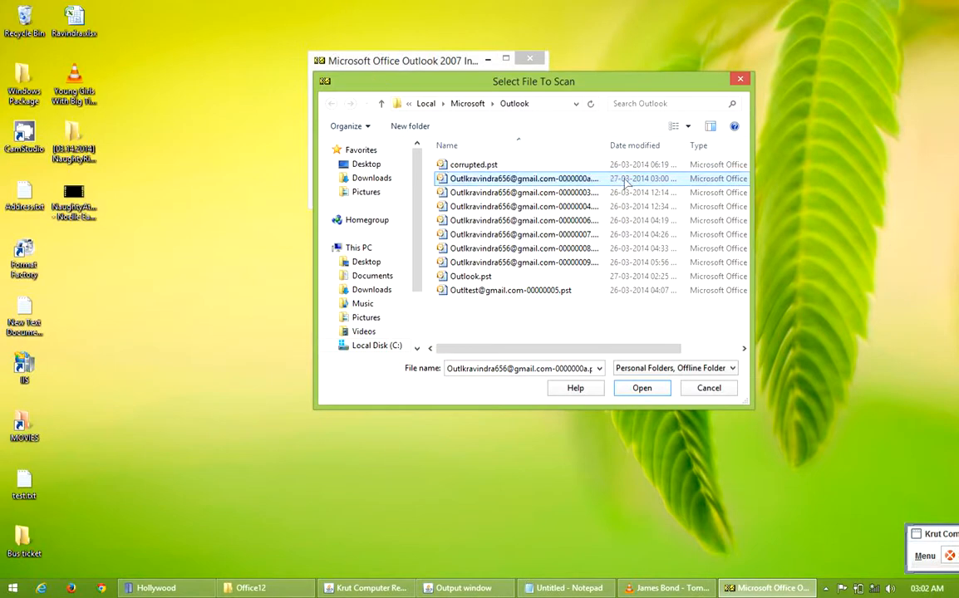
click(641, 389)
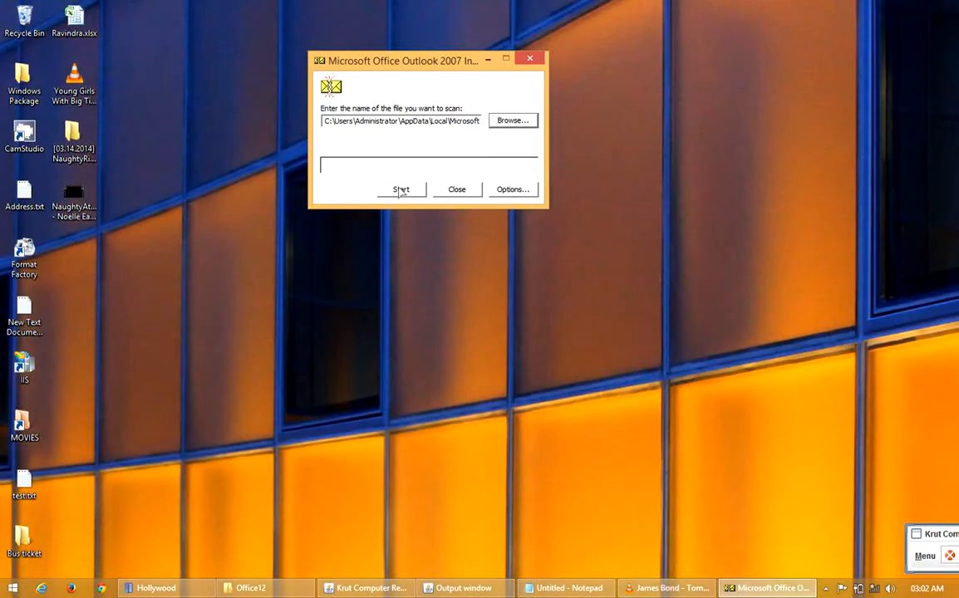
Step: Start scanning the chosen PST file for errors and wait for the scan to finish
click(400, 189)
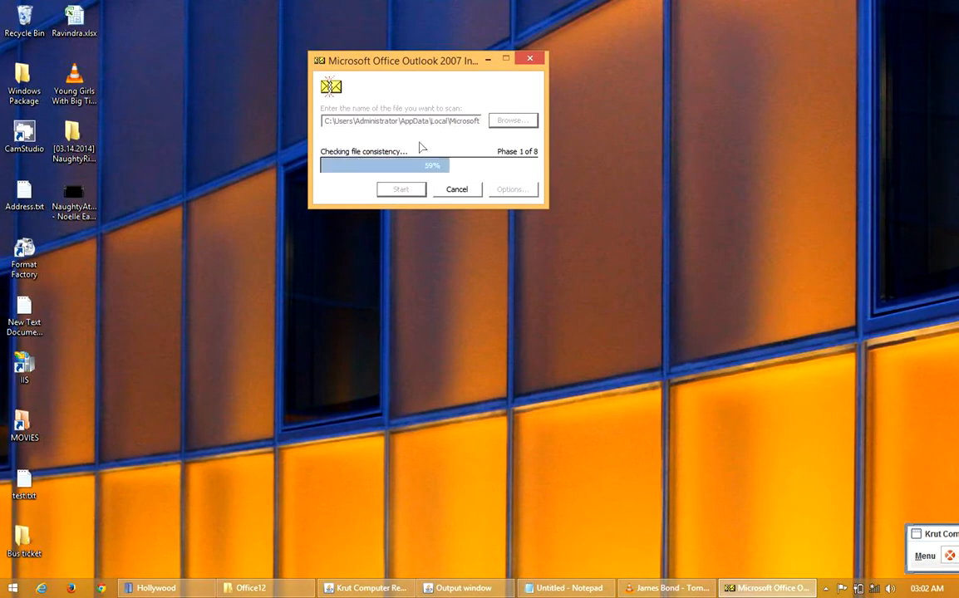
right_click(272, 205)
click(306, 240)
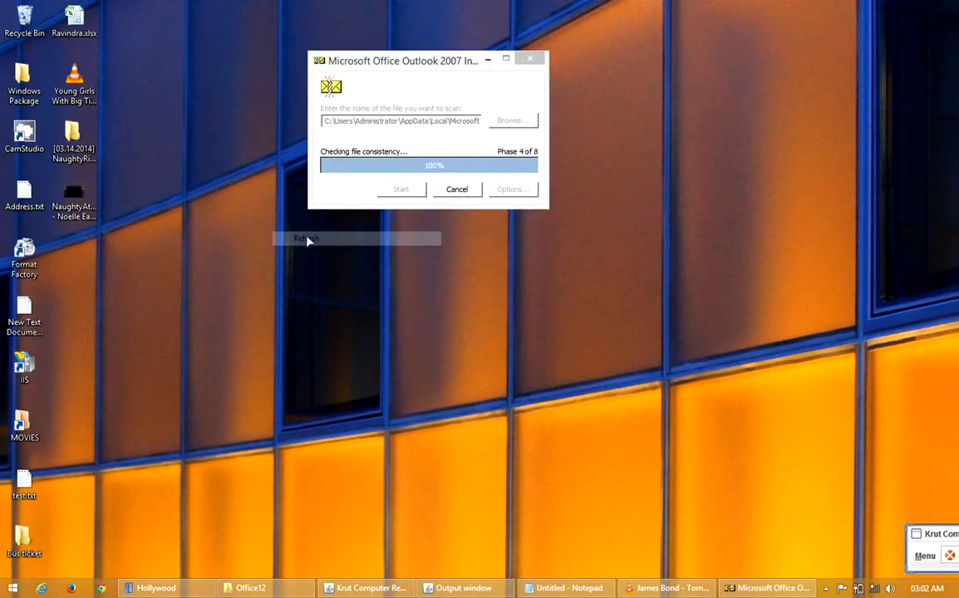
right_click(253, 208)
click(278, 233)
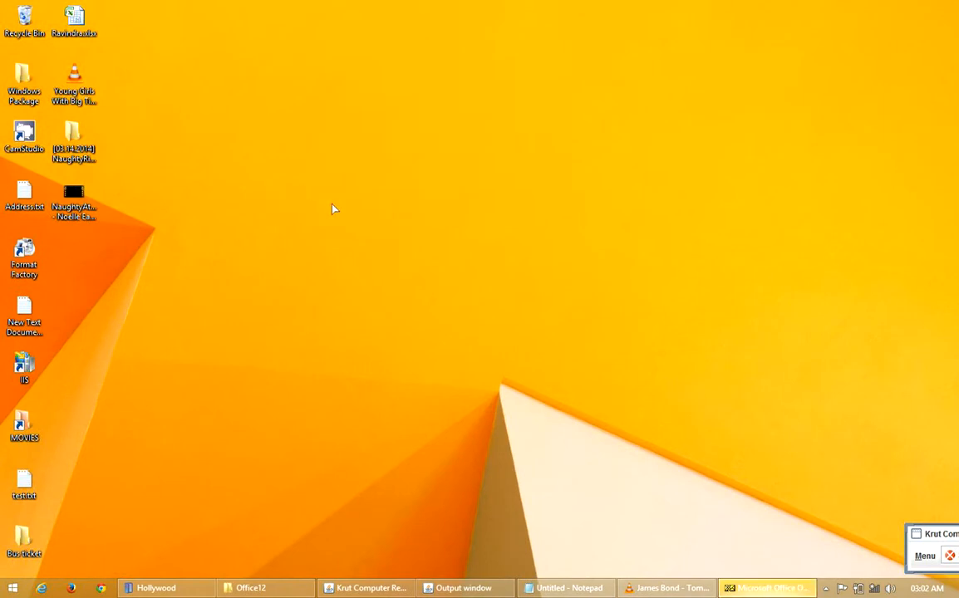
right_click(333, 195)
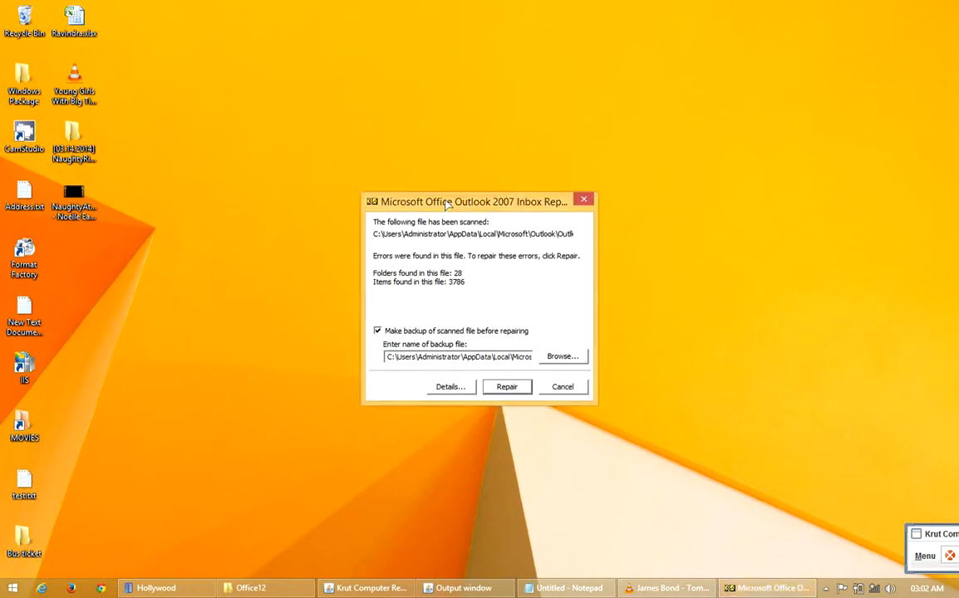
Step: Repair the scanned PST file with the backup option left enabled and close the completion message
drag(411, 199, 340, 85)
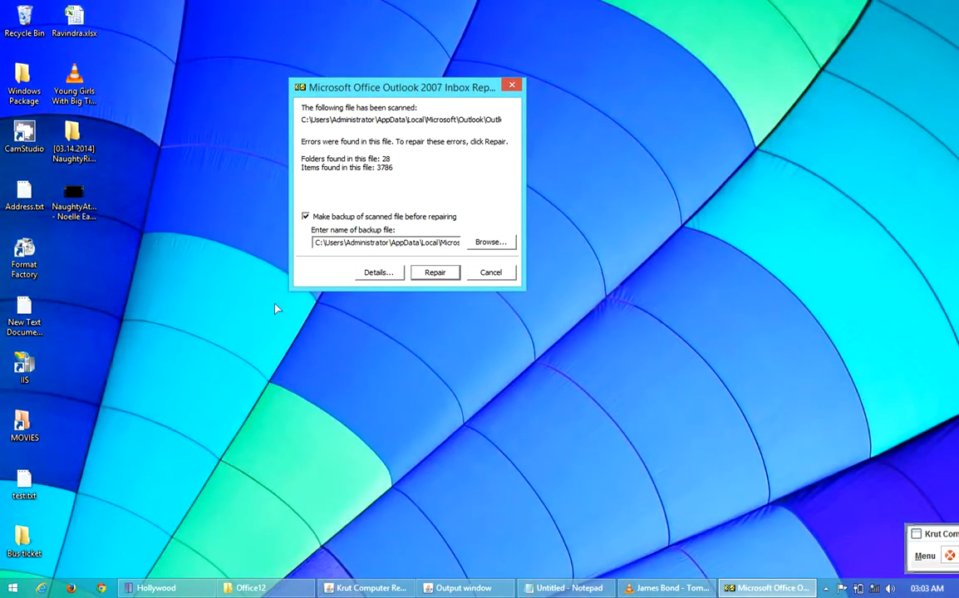
right_click(193, 219)
click(249, 255)
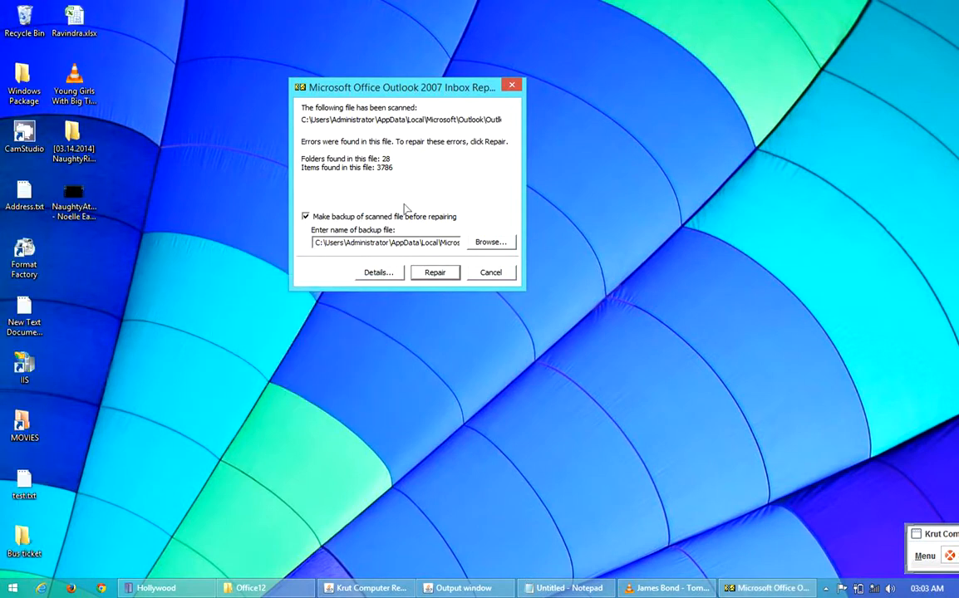
key(Return)
drag(440, 267, 392, 143)
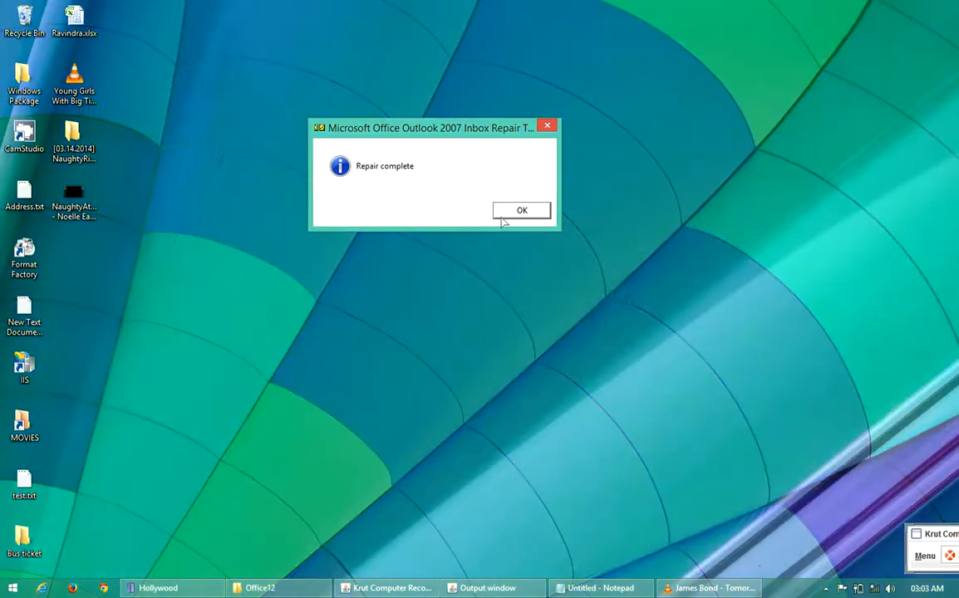
click(511, 214)
right_click(355, 199)
click(398, 236)
Step: Launch Microsoft Office Outlook 2007 from the list of installed apps
click(12, 589)
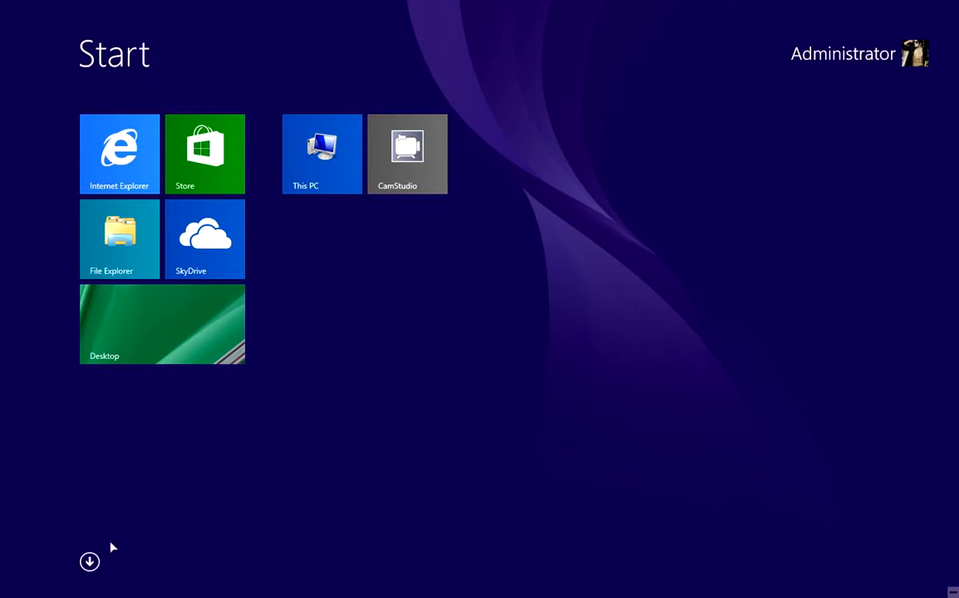
click(90, 562)
scroll(226, 342, down, 8)
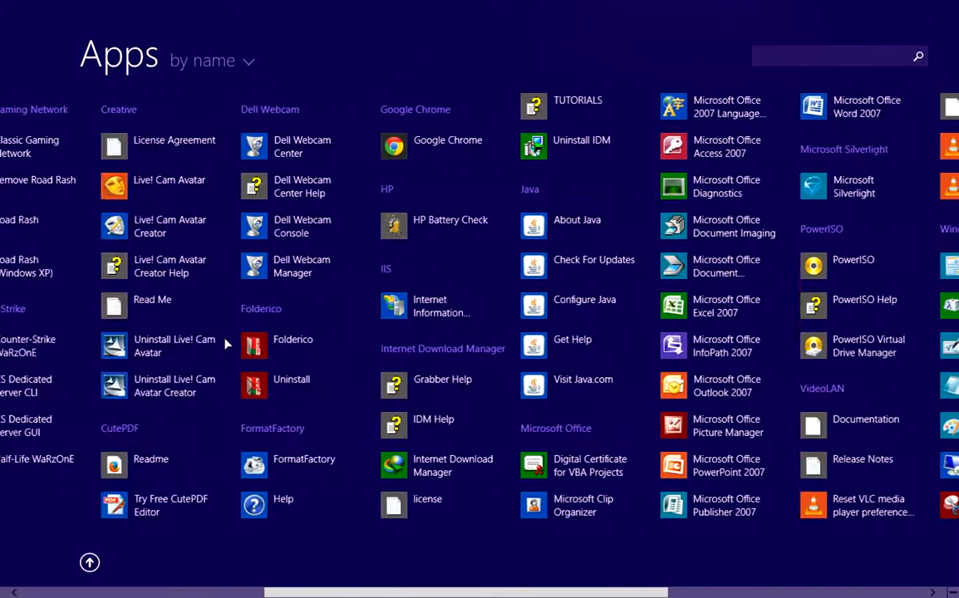
scroll(226, 342, down, 3)
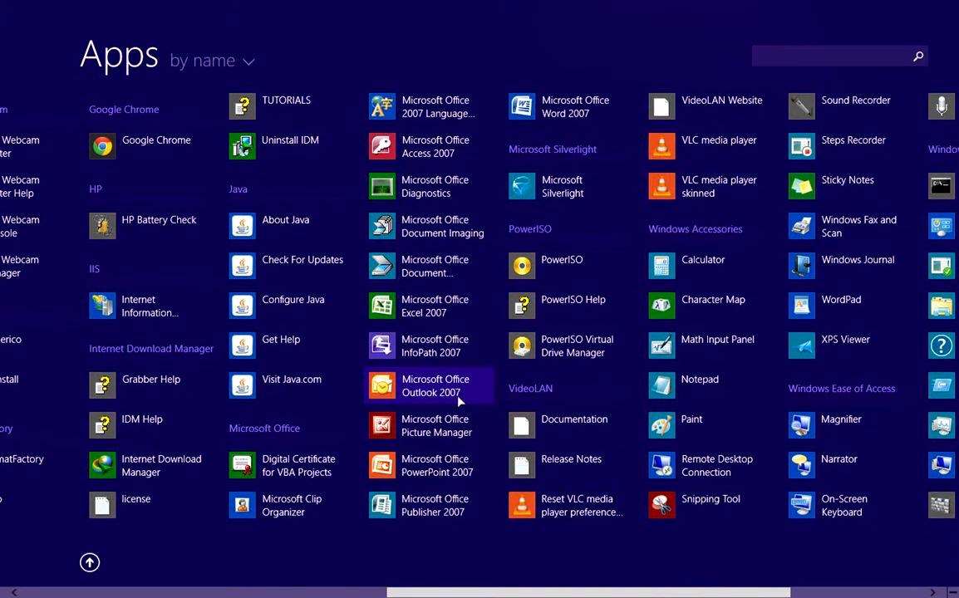
click(419, 387)
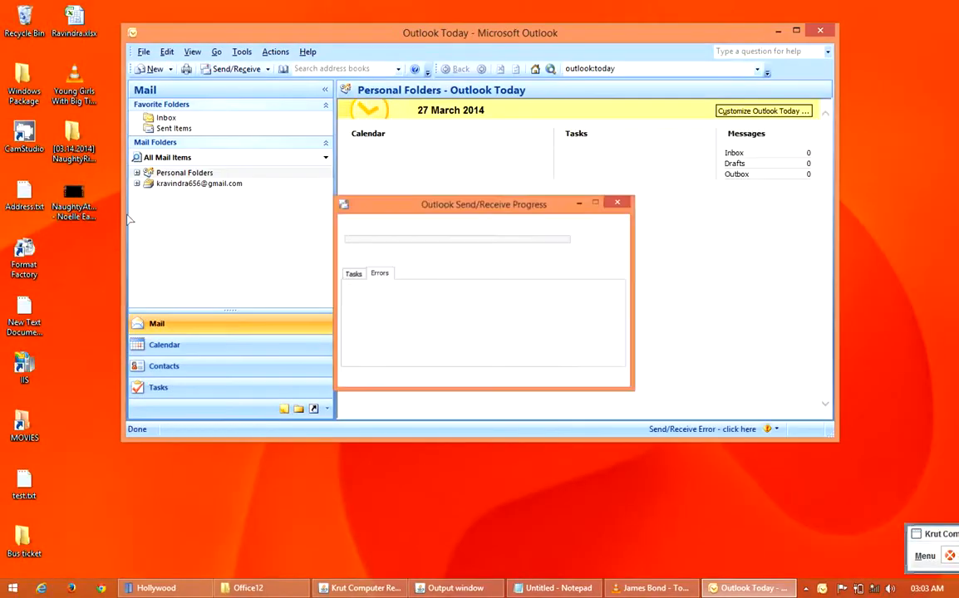
Step: Expand the Gmail account in Outlook's mail folder list and check its folders
click(137, 184)
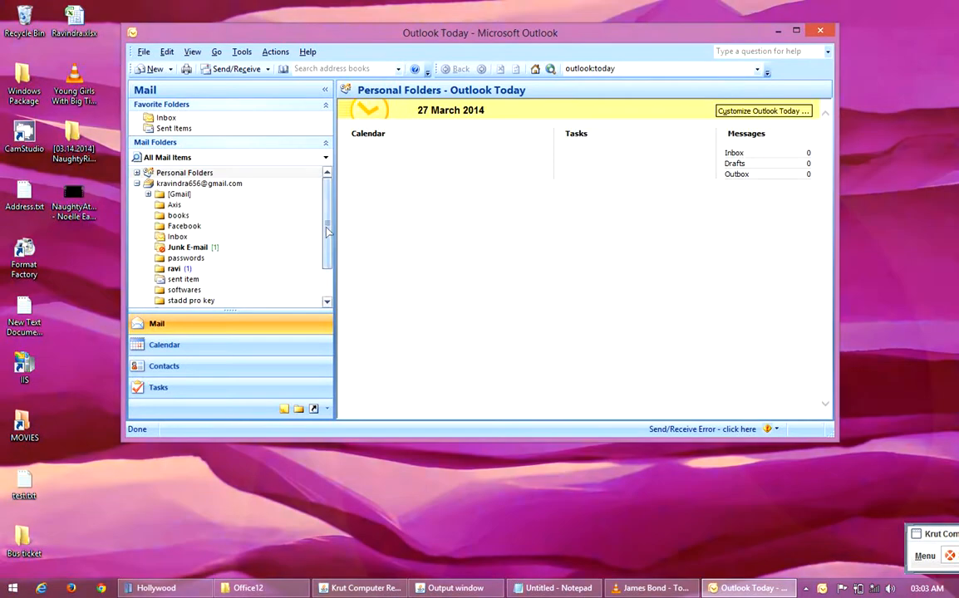
mouse_move(327, 224)
mouse_down()
mouse_move(330, 270)
mouse_move(329, 213)
mouse_up()
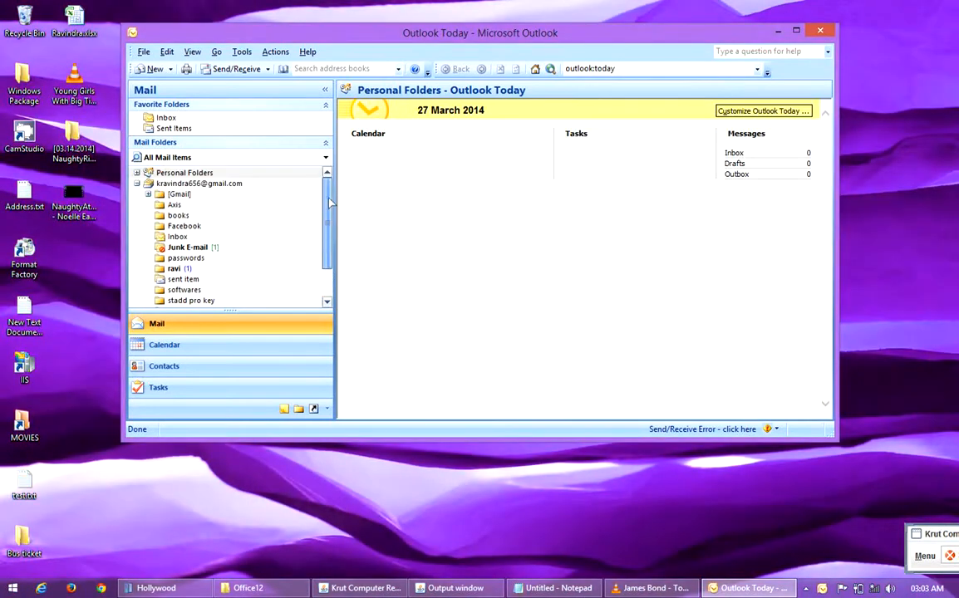
right_click(98, 240)
click(122, 280)
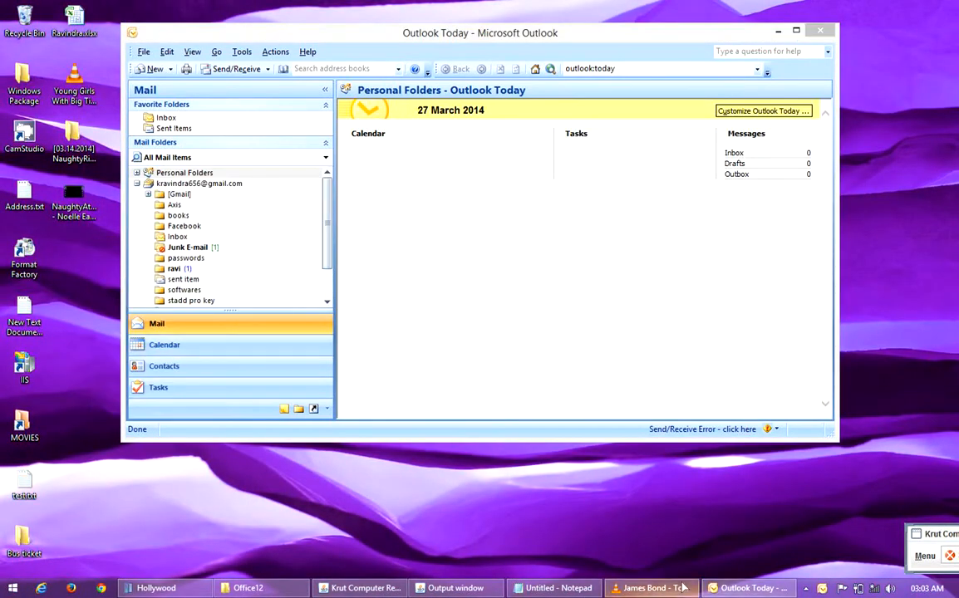
click(550, 587)
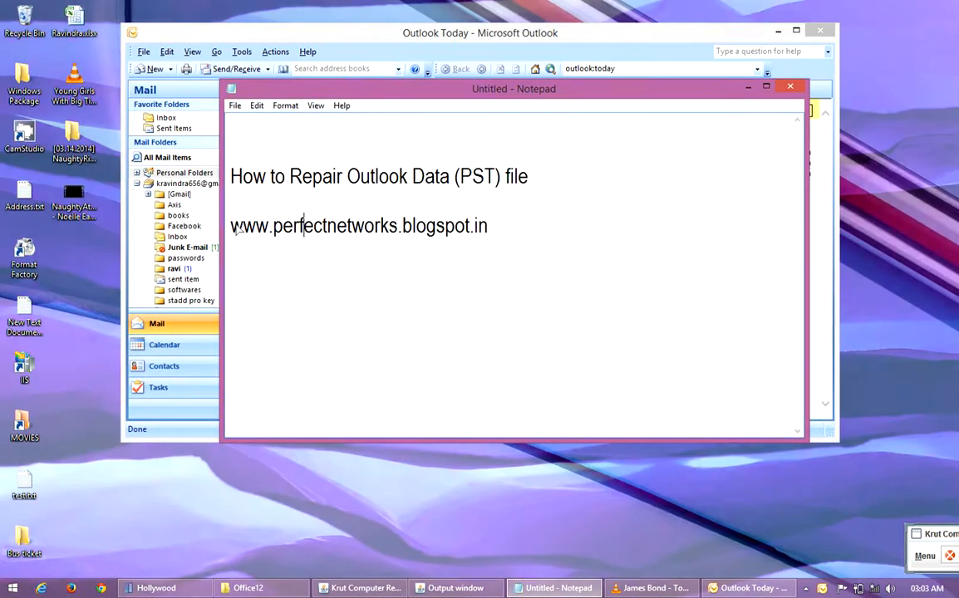
drag(233, 227, 507, 234)
click(490, 241)
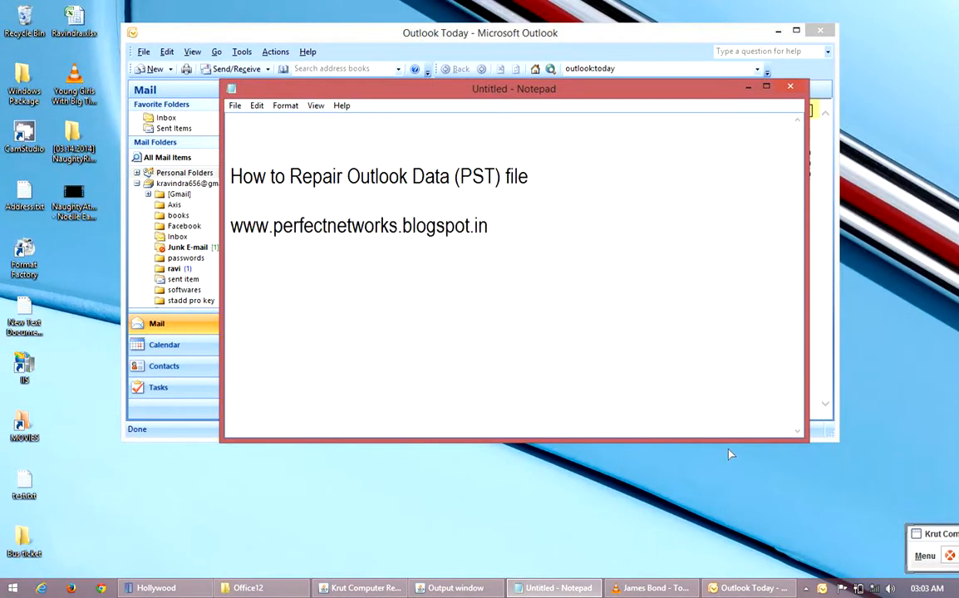